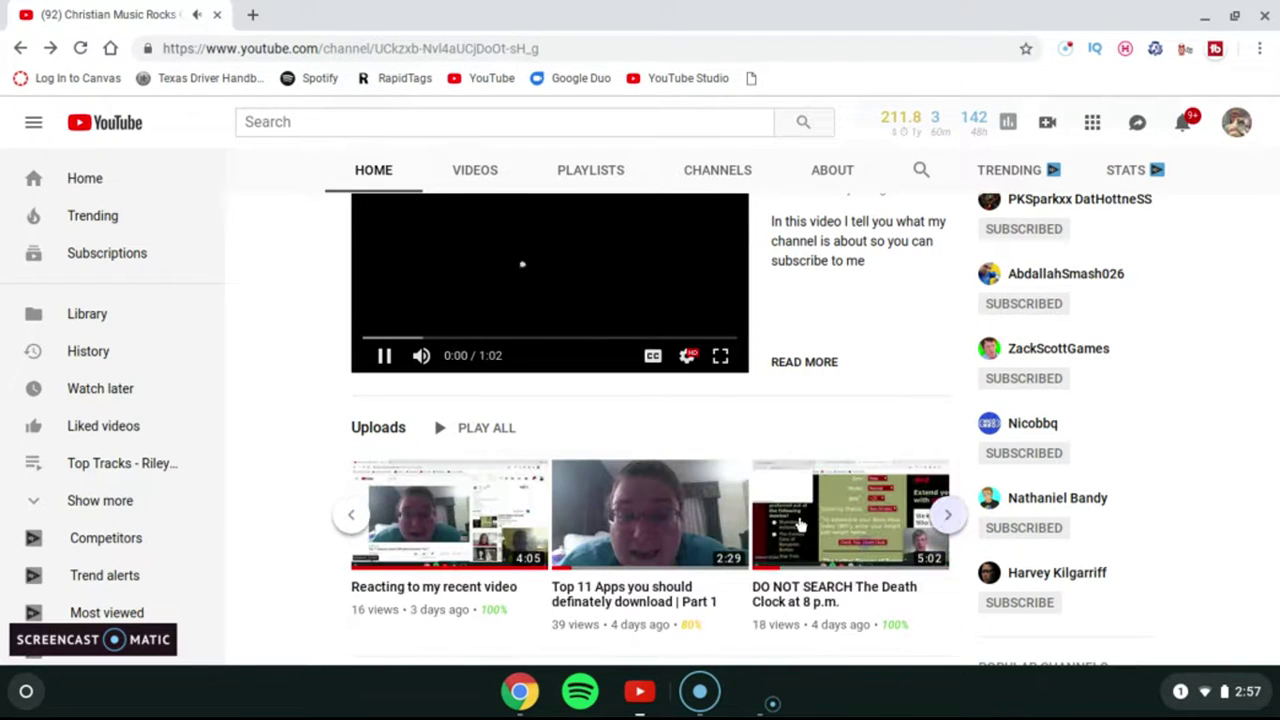
- Open the 'Top 11 Apps you should definately download | Part 1' video from the channel's Uploads row
left_click(607, 552)
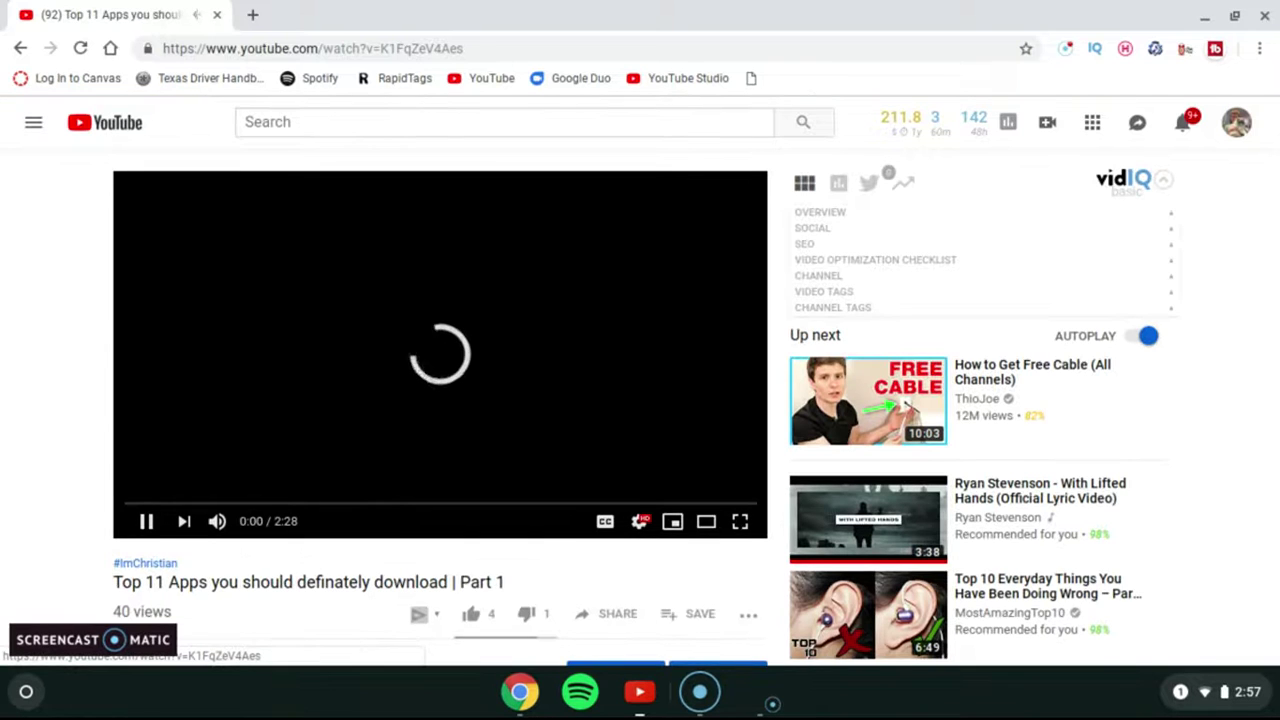
- Expand vidIQ's VIDEO TAGS section and pause the playing video
left_click(770, 282)
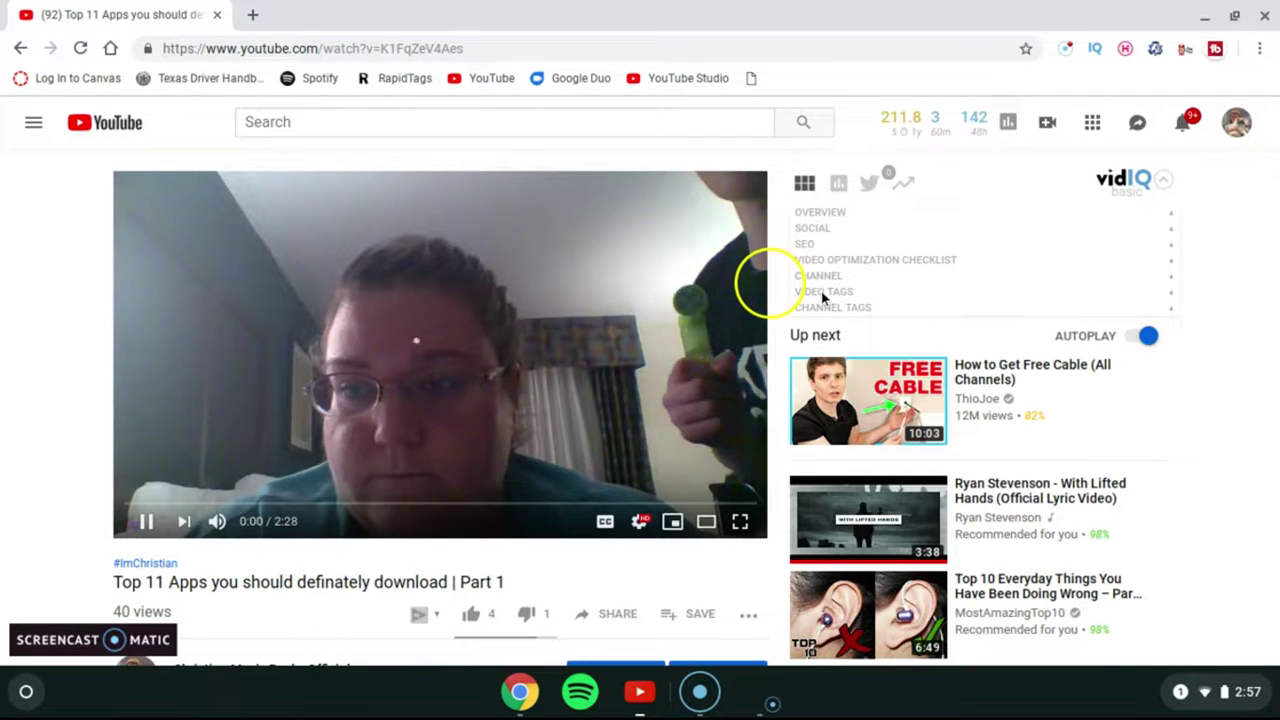
left_click(823, 291)
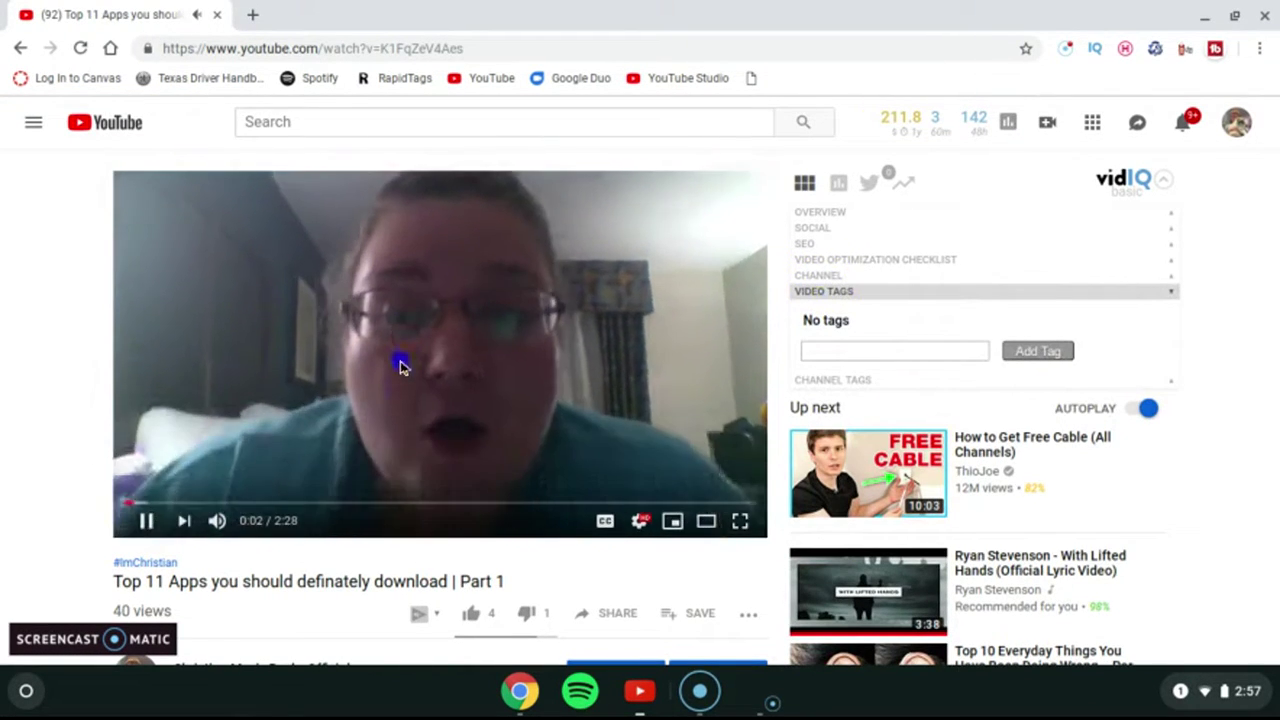
left_click(400, 365)
- Add the vidIQ tag 'top 11 apps you should definately download part 1' and collapse the section
left_click(866, 352)
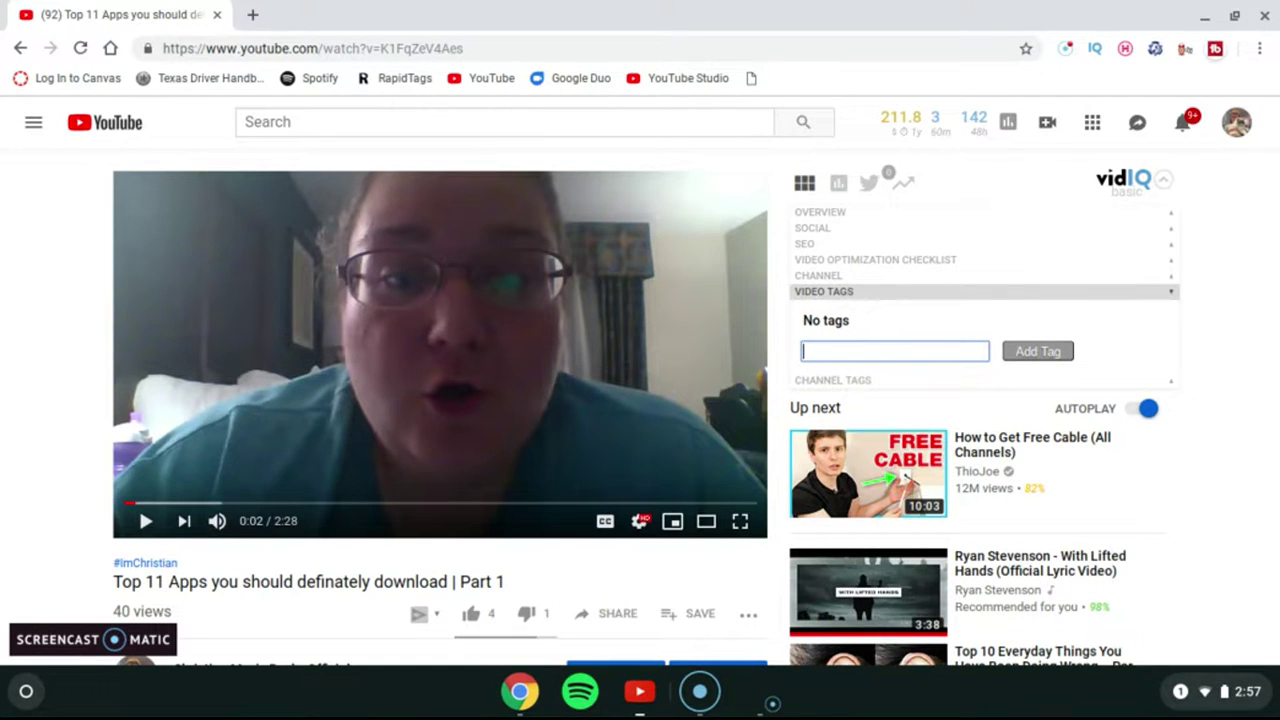
type("top")
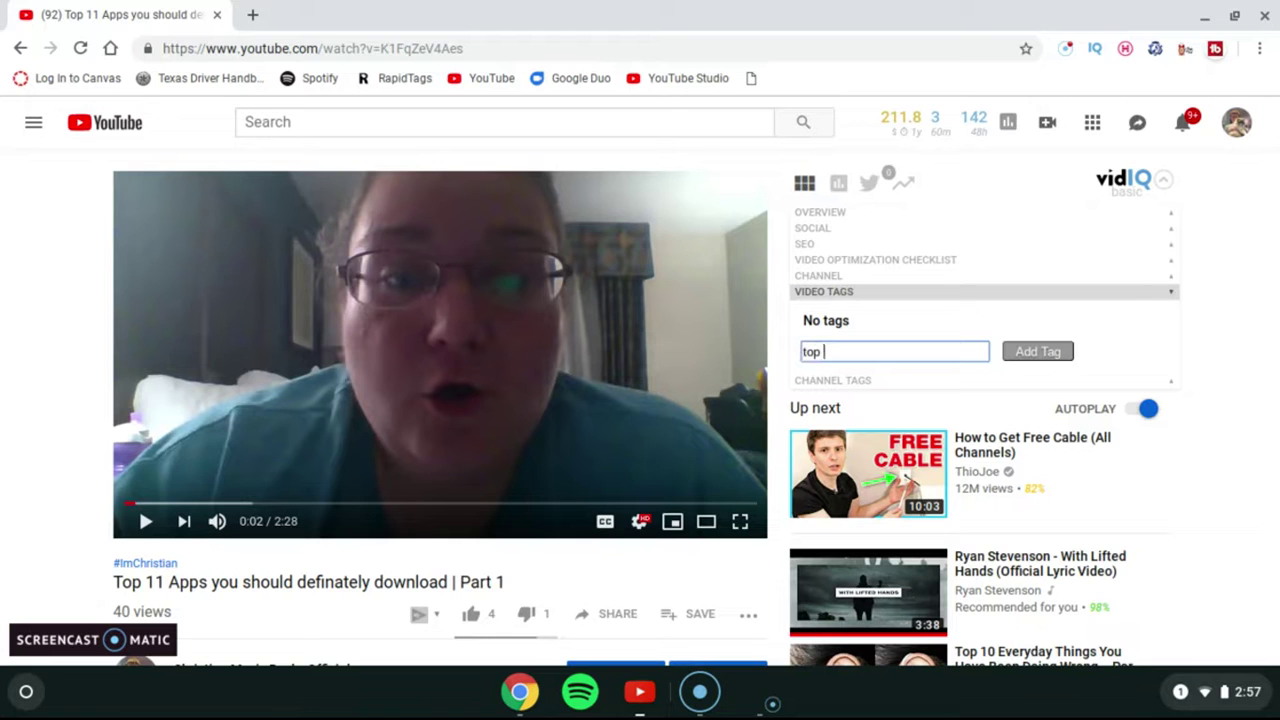
type(" 11 apps you should de")
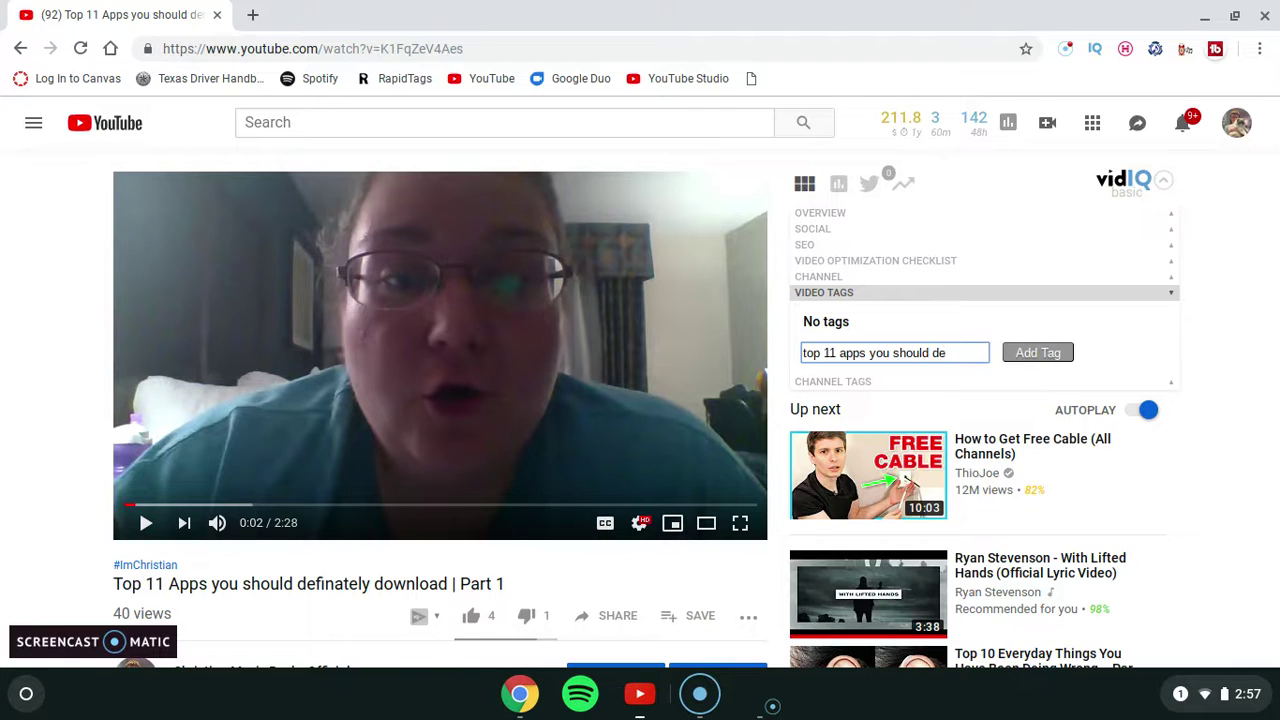
type("finately ")
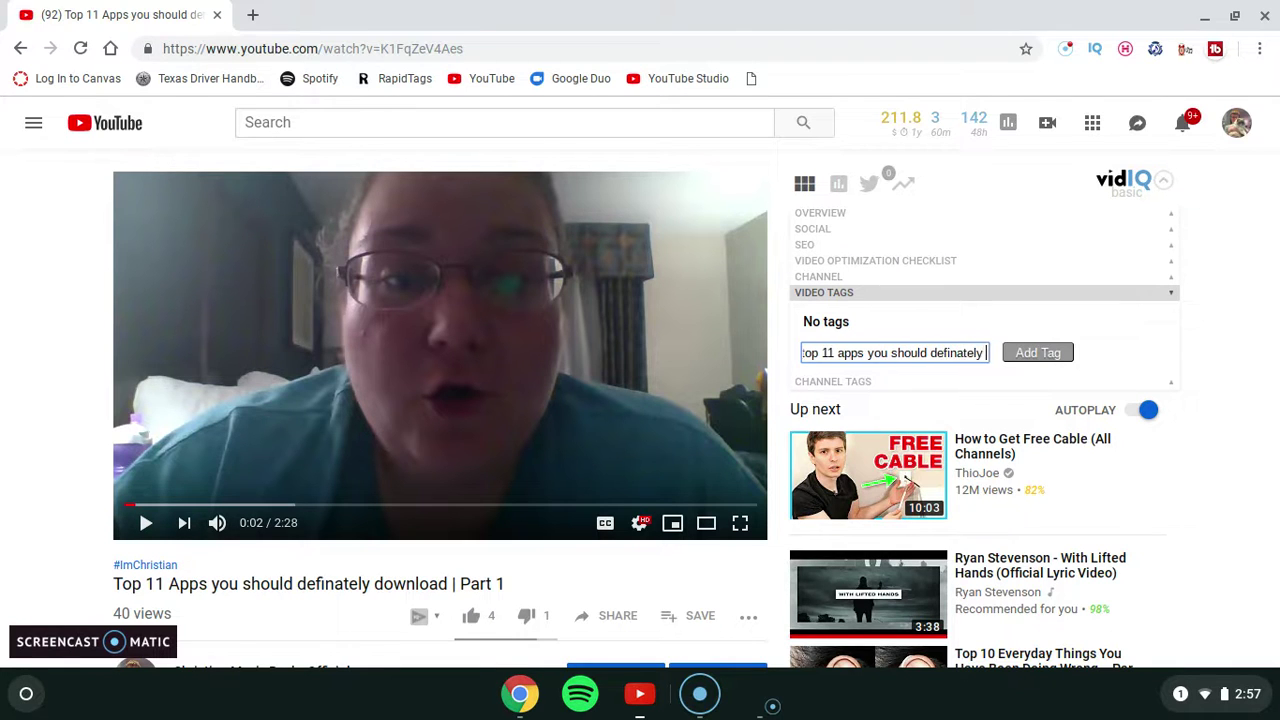
type("down")
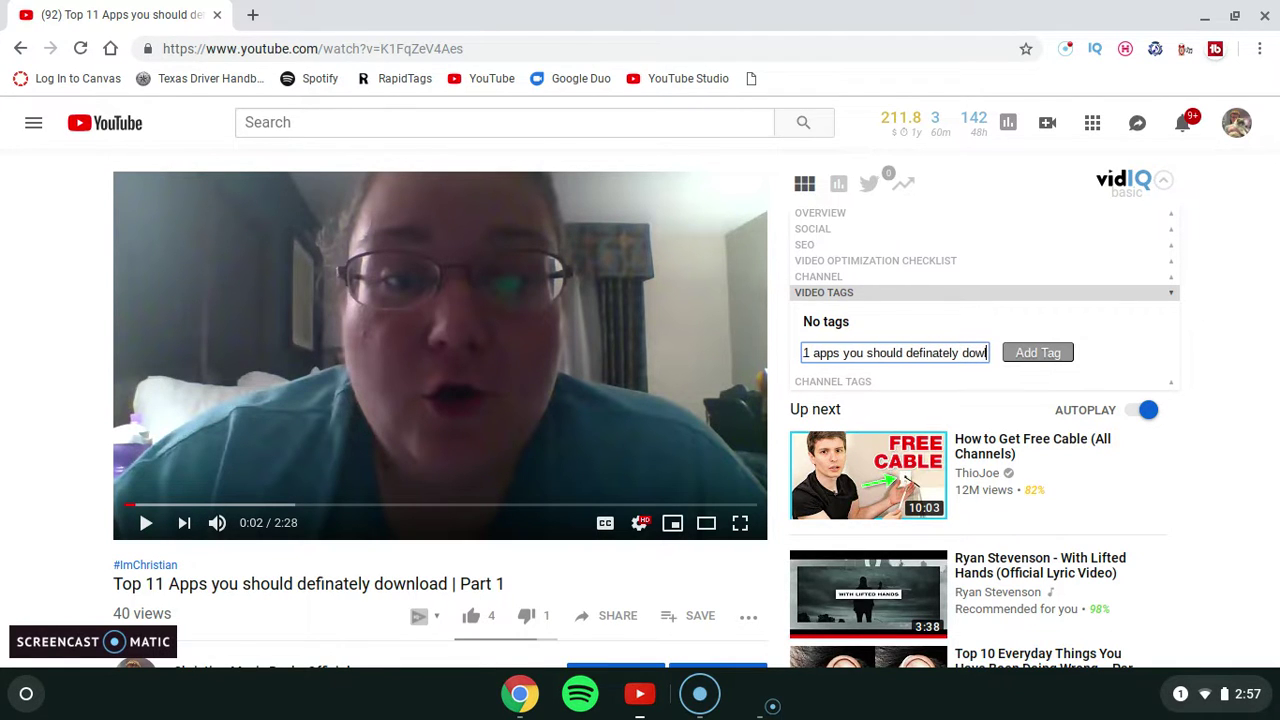
type("loa")
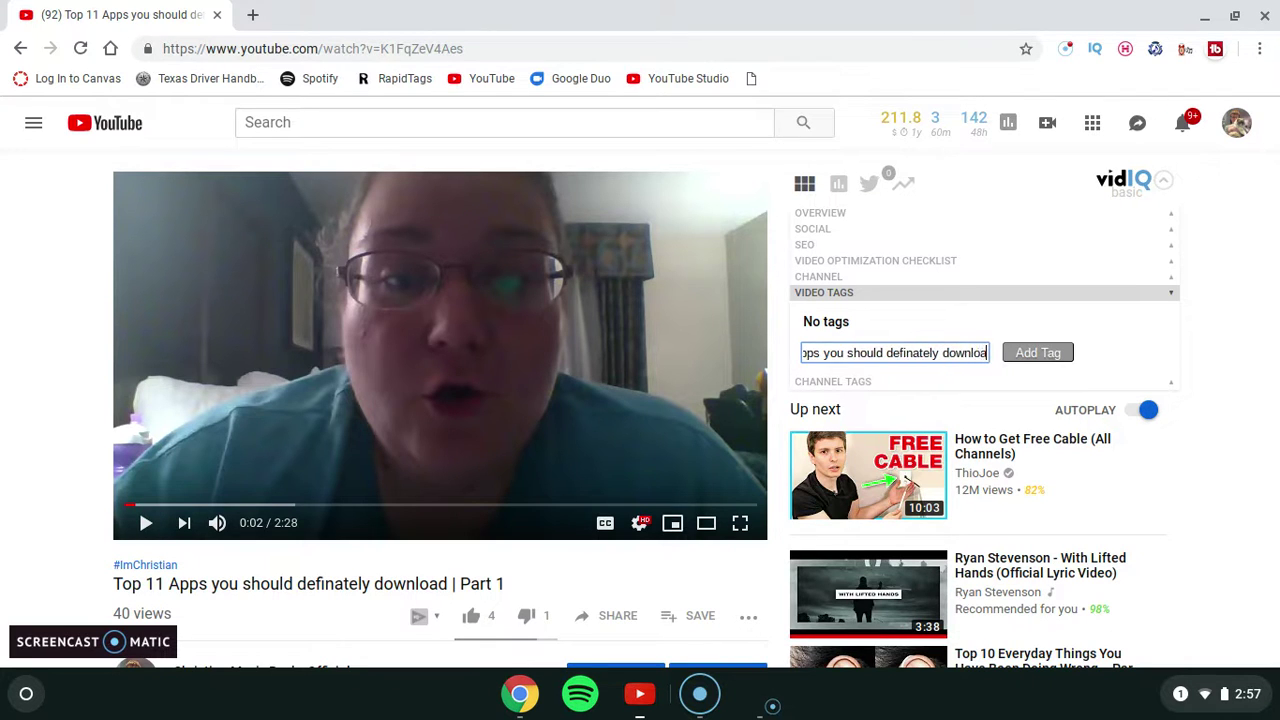
type("d part 1")
left_click(117, 588)
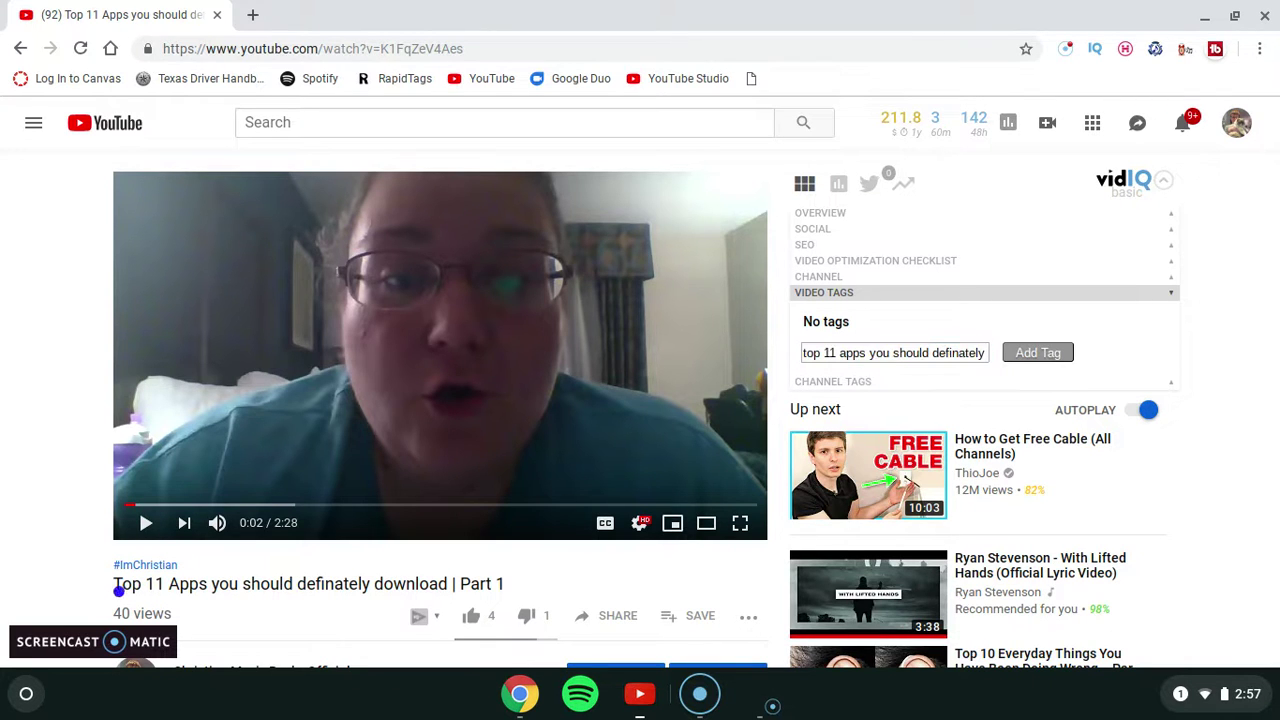
key("1")
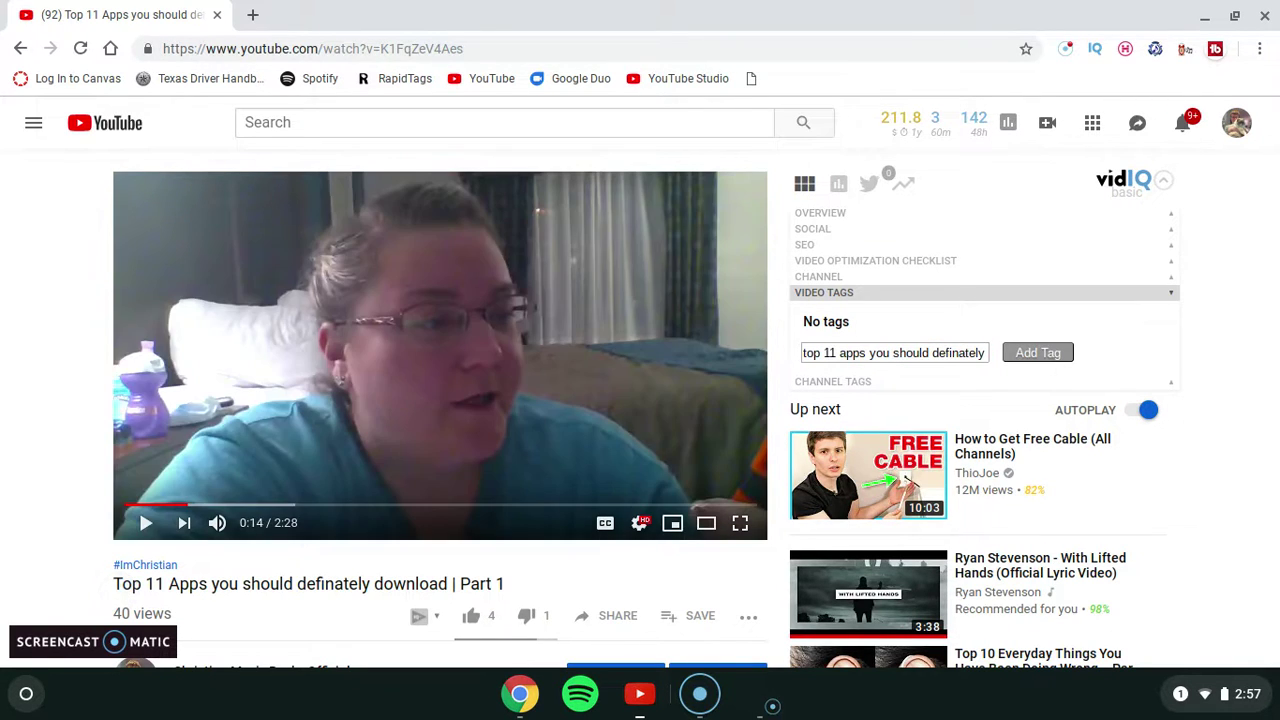
left_click(976, 350)
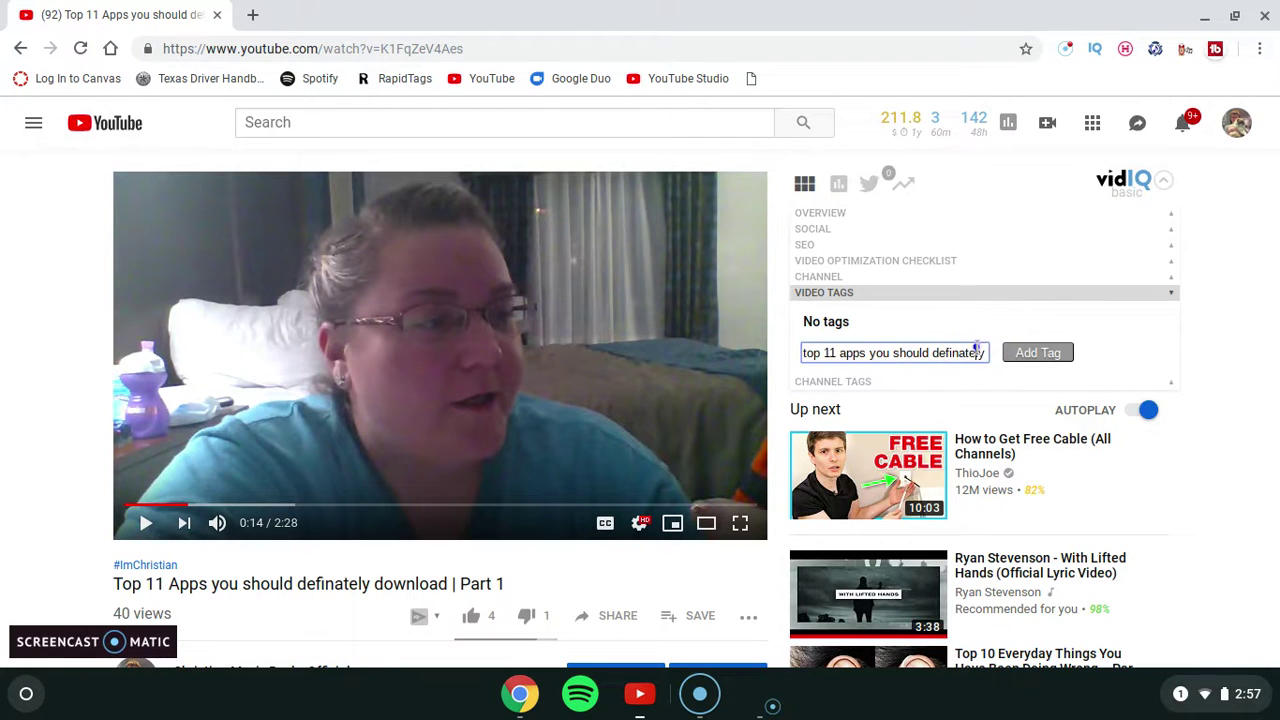
key("Right")
key("Right")
key("Right")
key("Right")
key("Right")
key("Right")
key("Right")
key("Right")
key("Right")
key("Right")
key("Right")
key("Right")
key("Right")
key("Right")
key("Right")
key("Right")
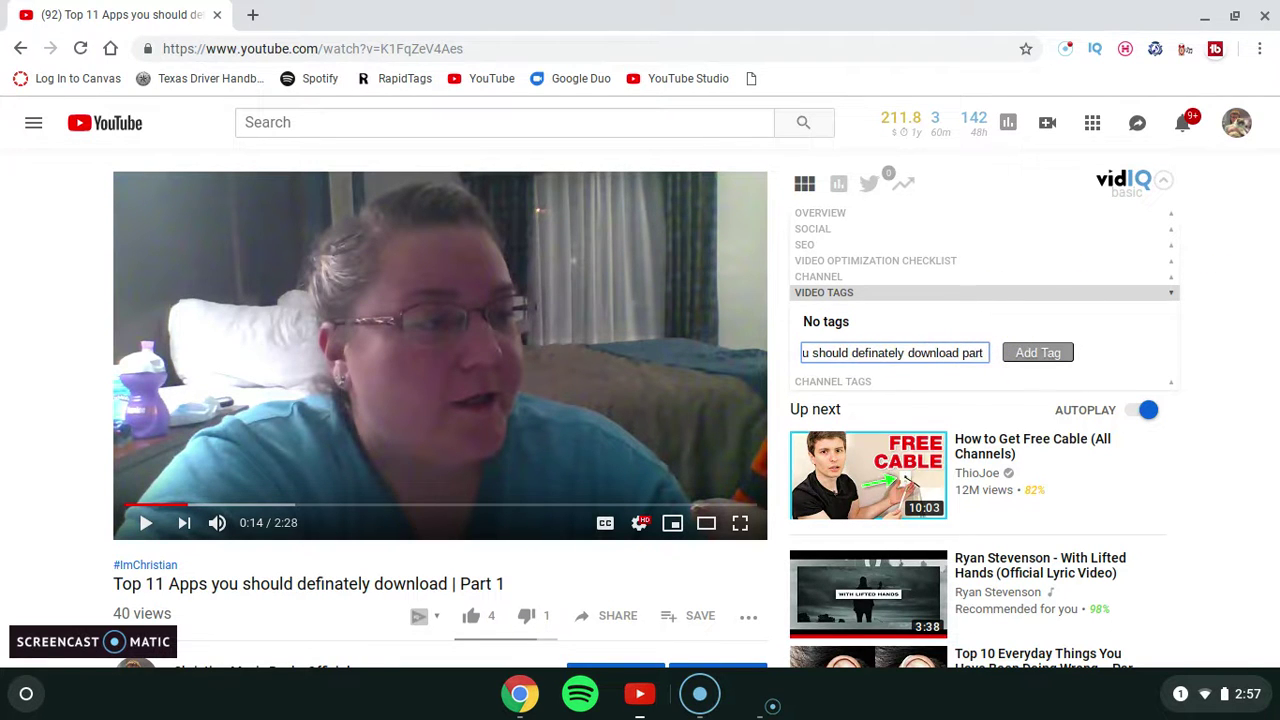
type("1")
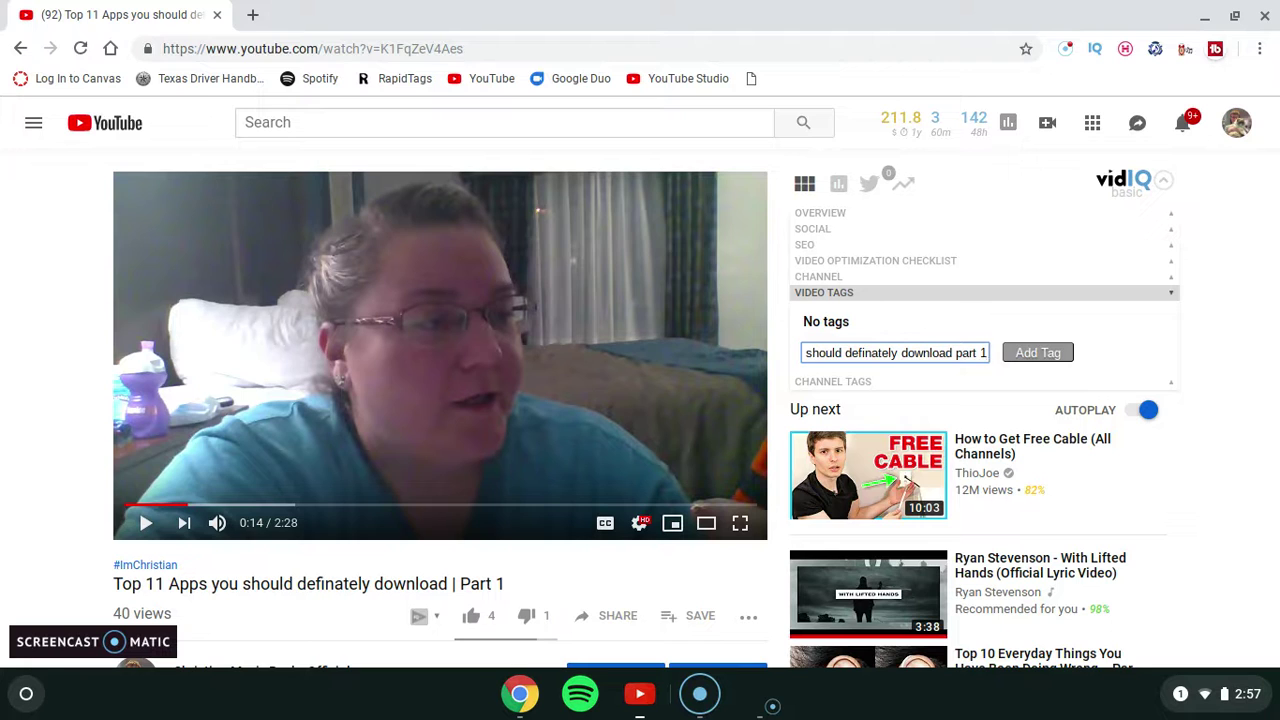
key("Return")
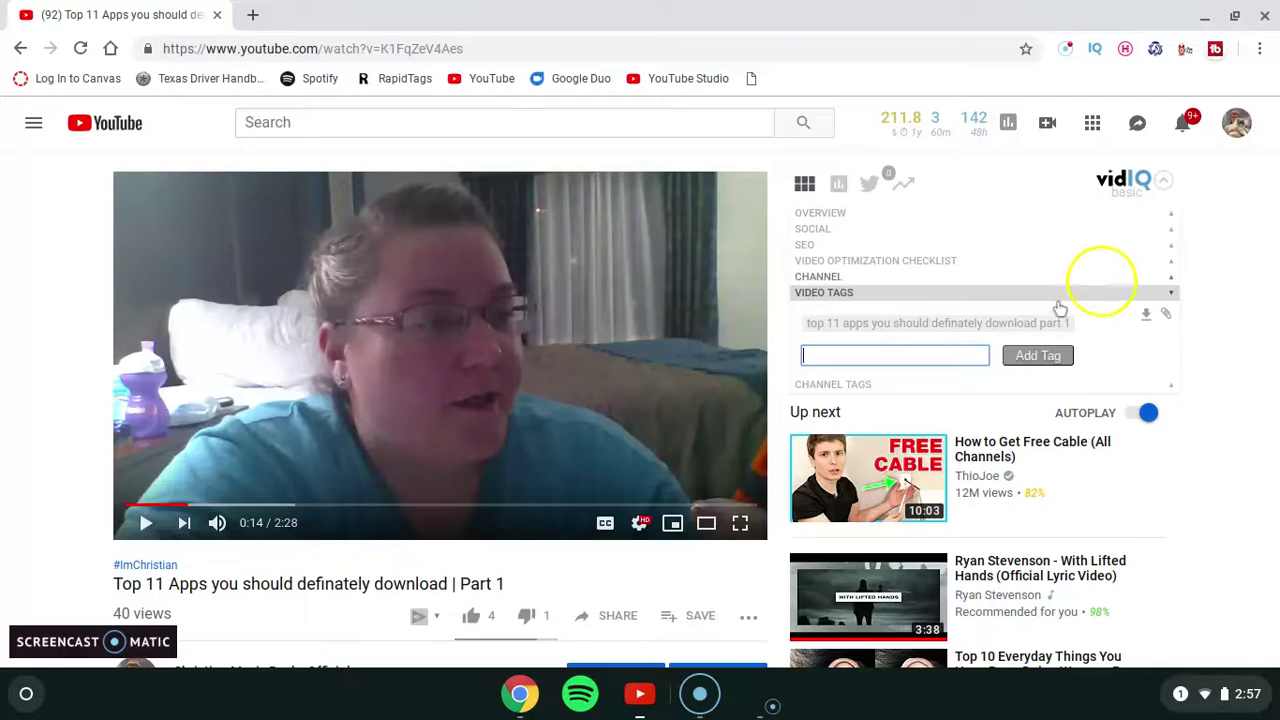
left_click(818, 294)
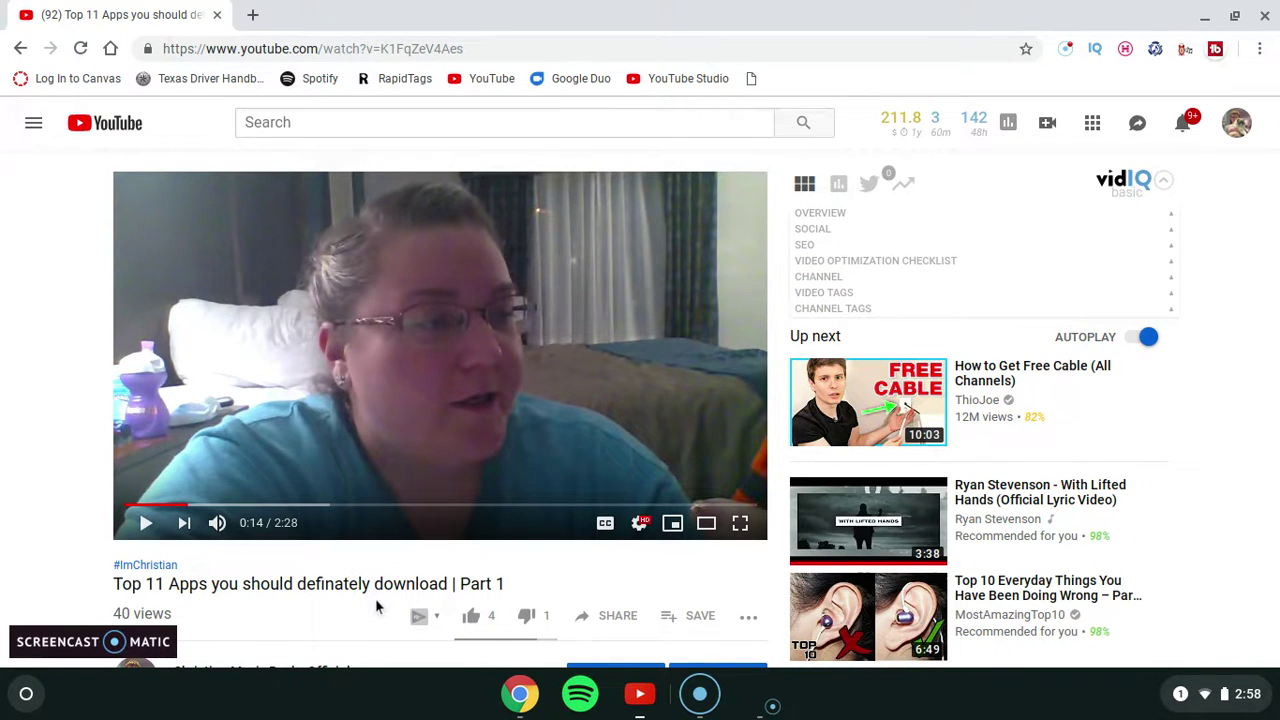
- Open the video's Creator Studio edit page from below the player
scroll(678, 510, "down", 3)
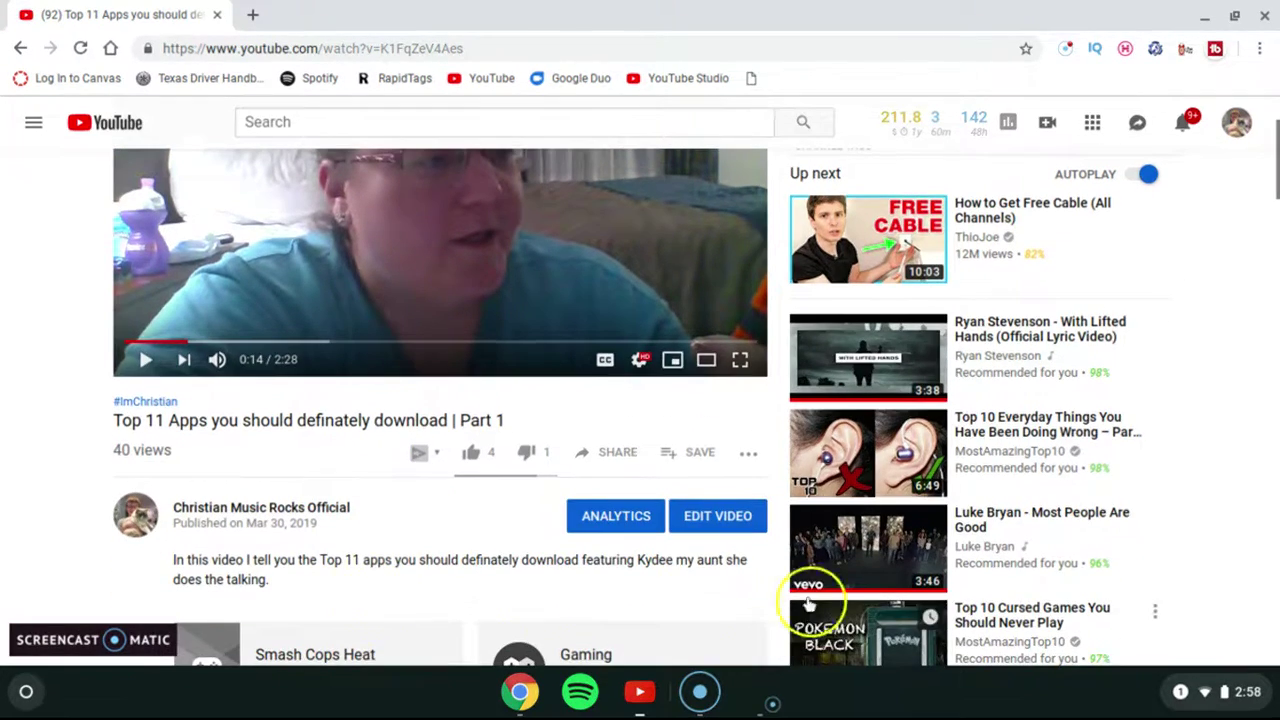
left_click(699, 516)
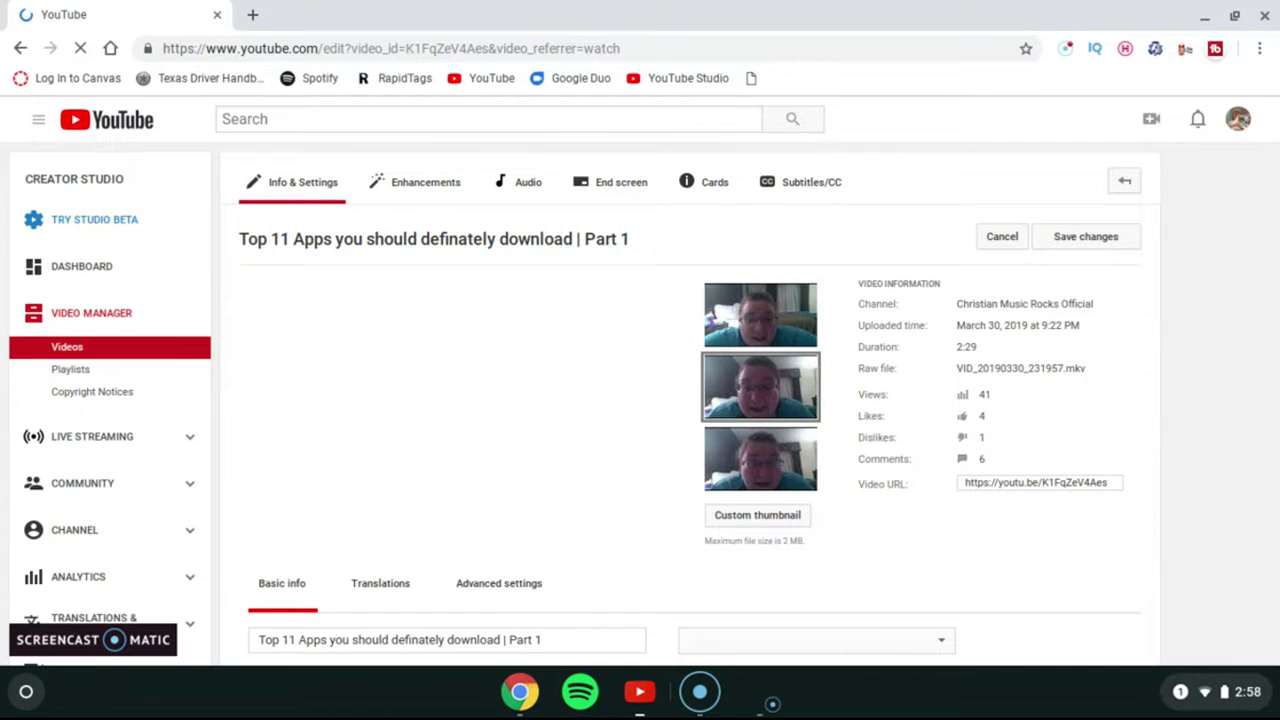
scroll(640, 400, "down", 3)
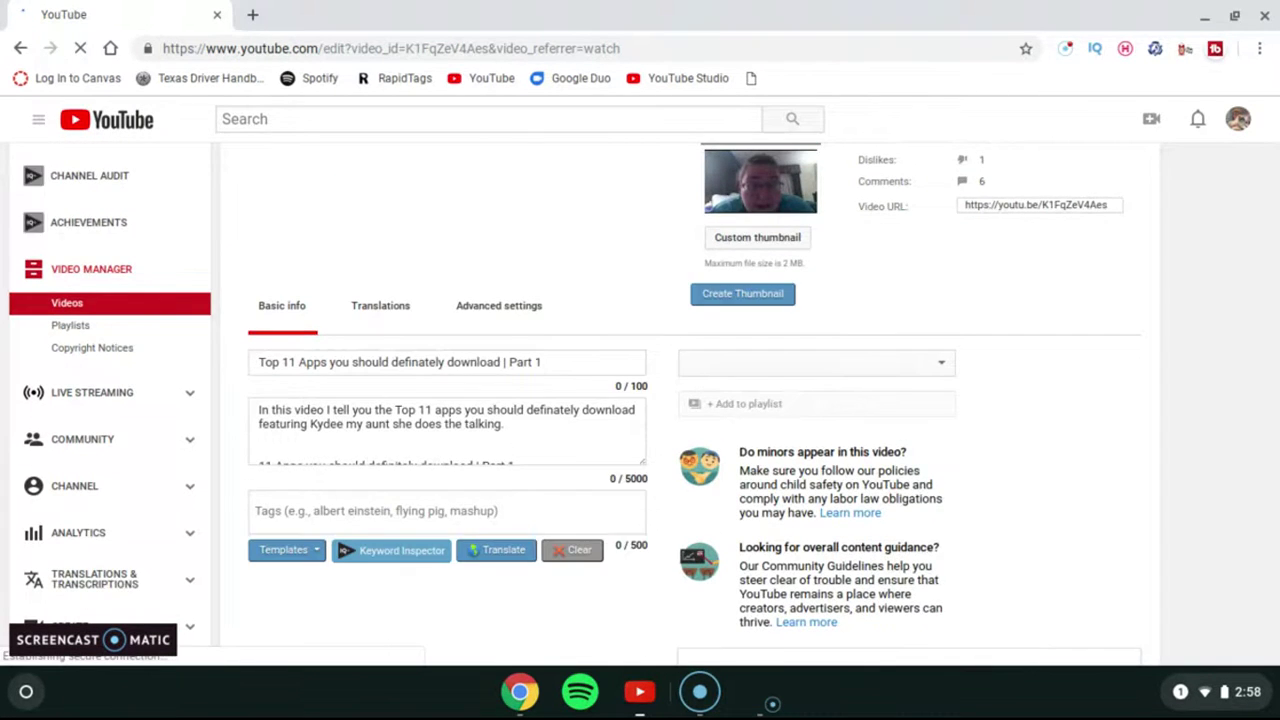
scroll(290, 525, "up", 3)
right_click(186, 518)
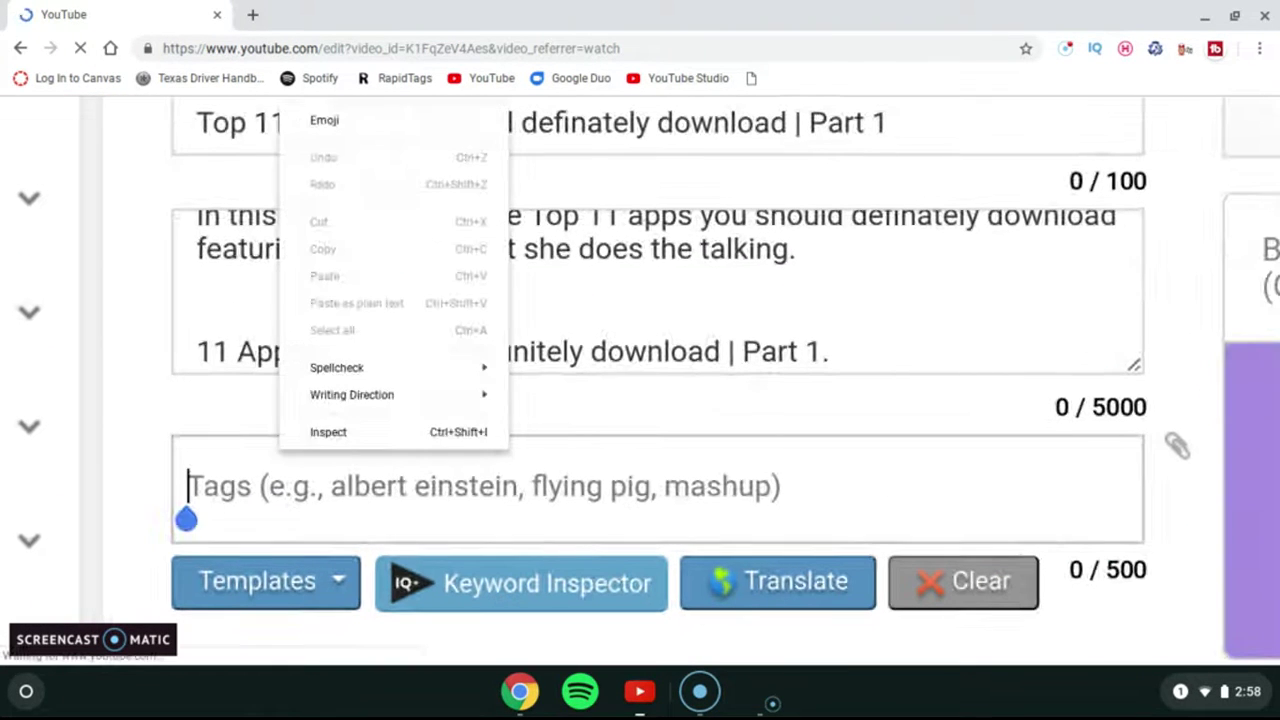
left_click(186, 518)
scroll(205, 470, "up", 3)
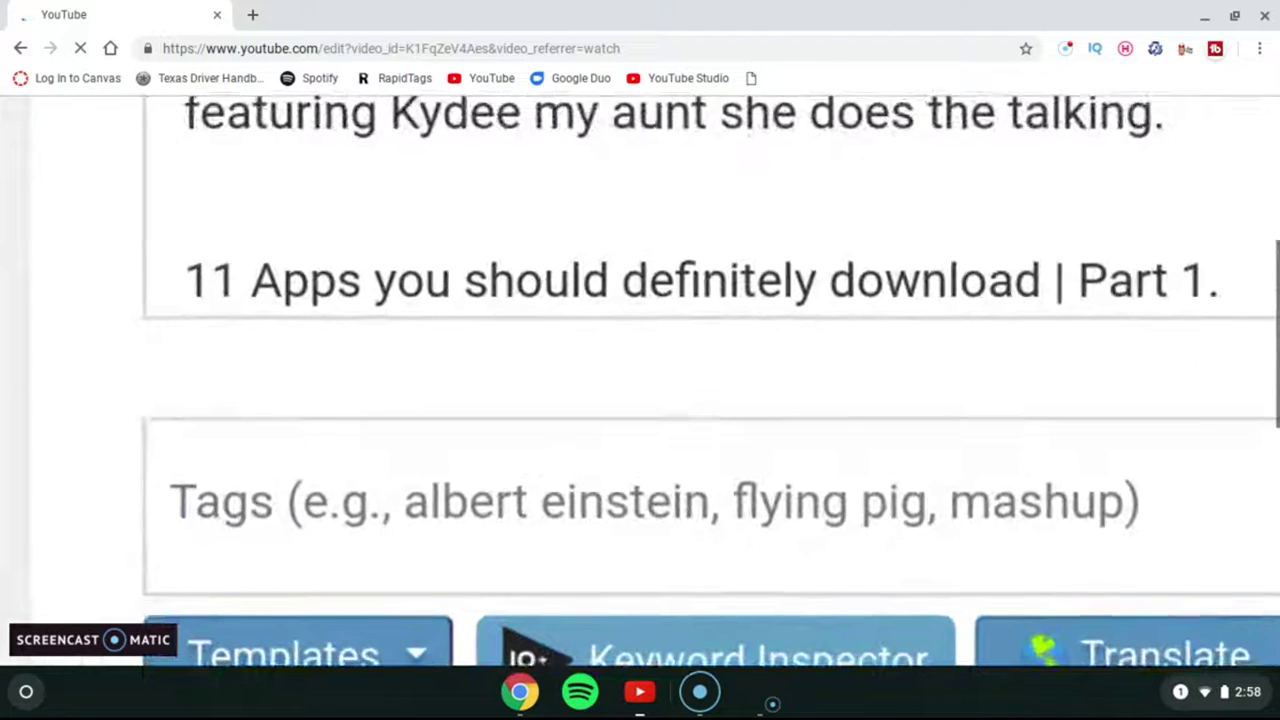
scroll(400, 450, "down", 1)
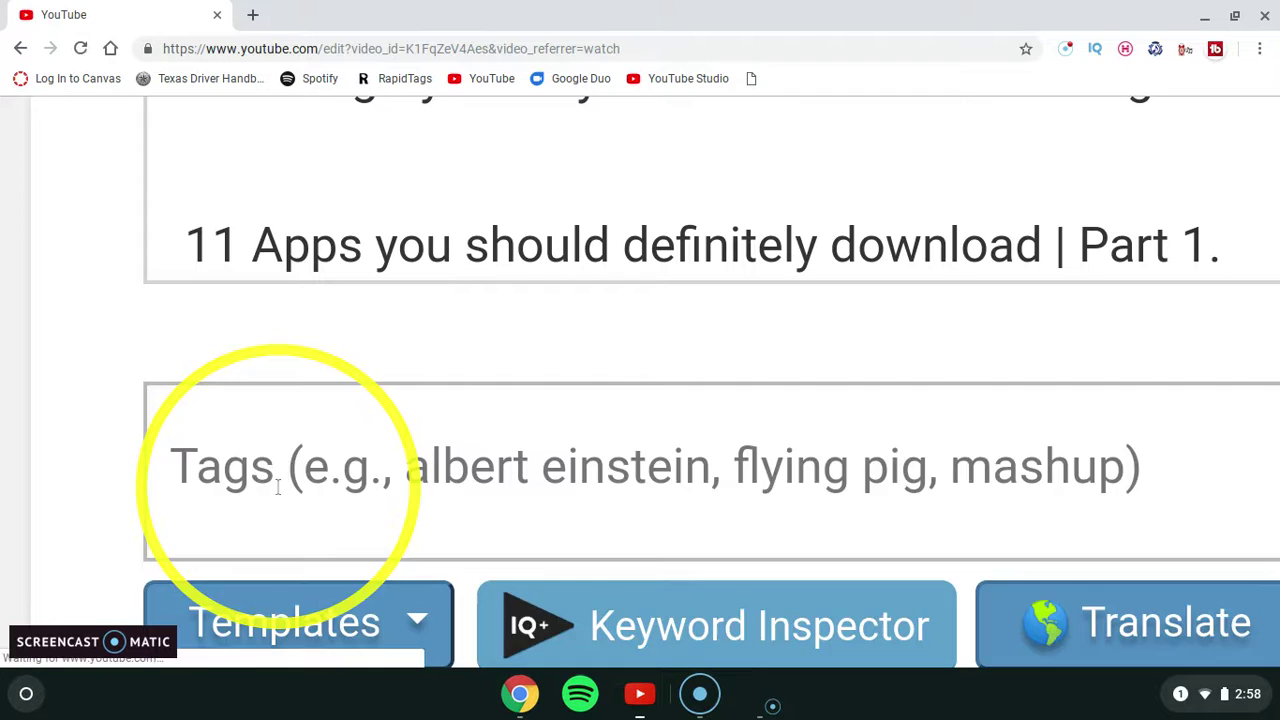
key("ctrl+v")
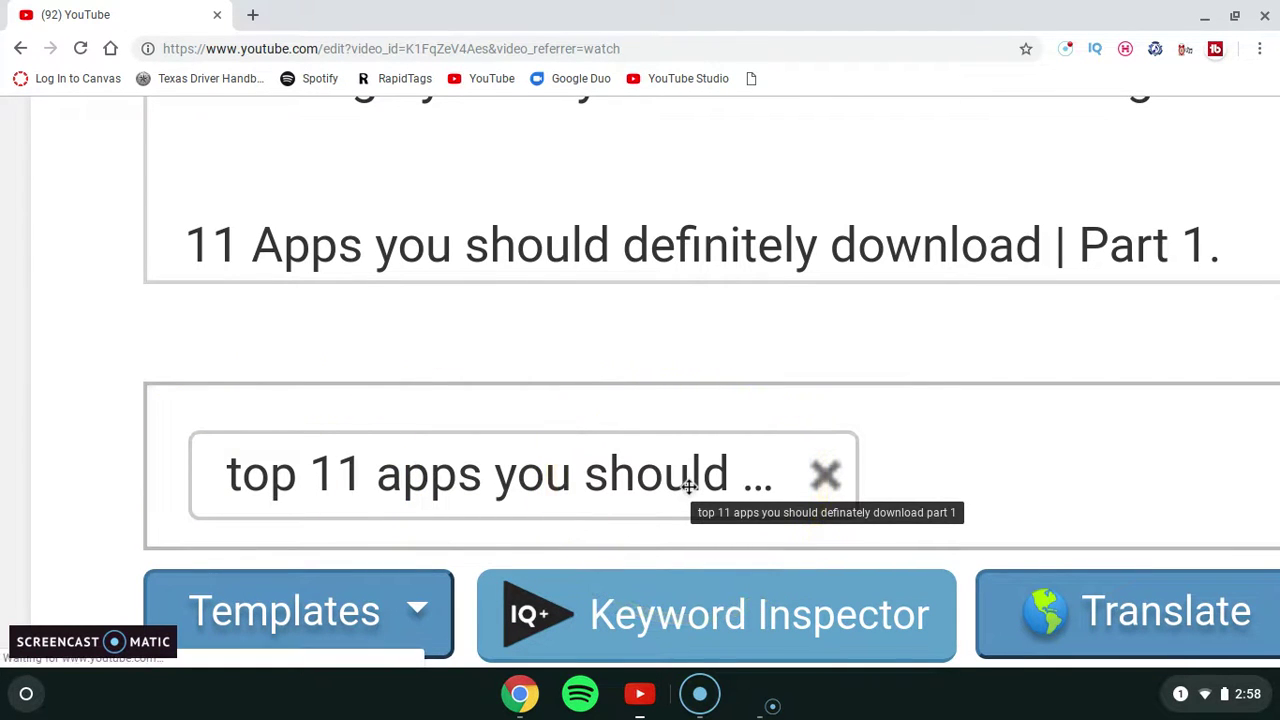
left_click(838, 485)
left_click(674, 491)
type("TGop")
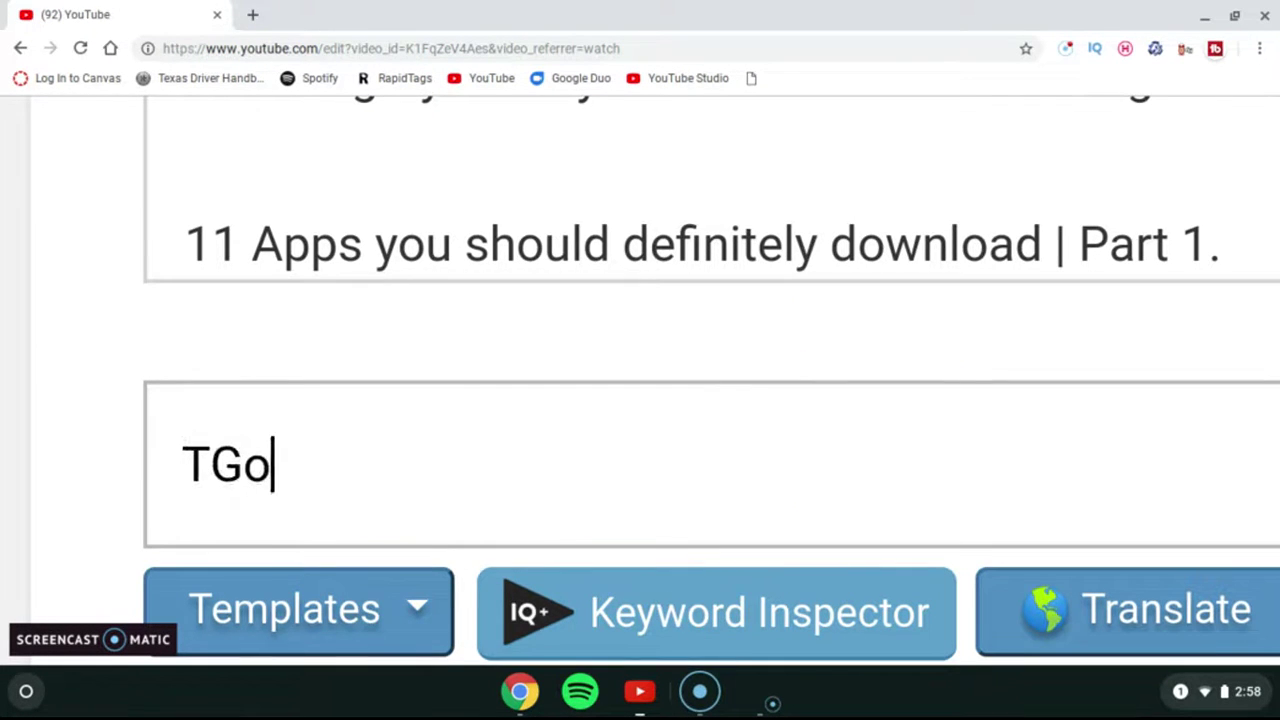
key("BackSpace")
key("BackSpace")
key("BackSpace")
key("BackSpace")
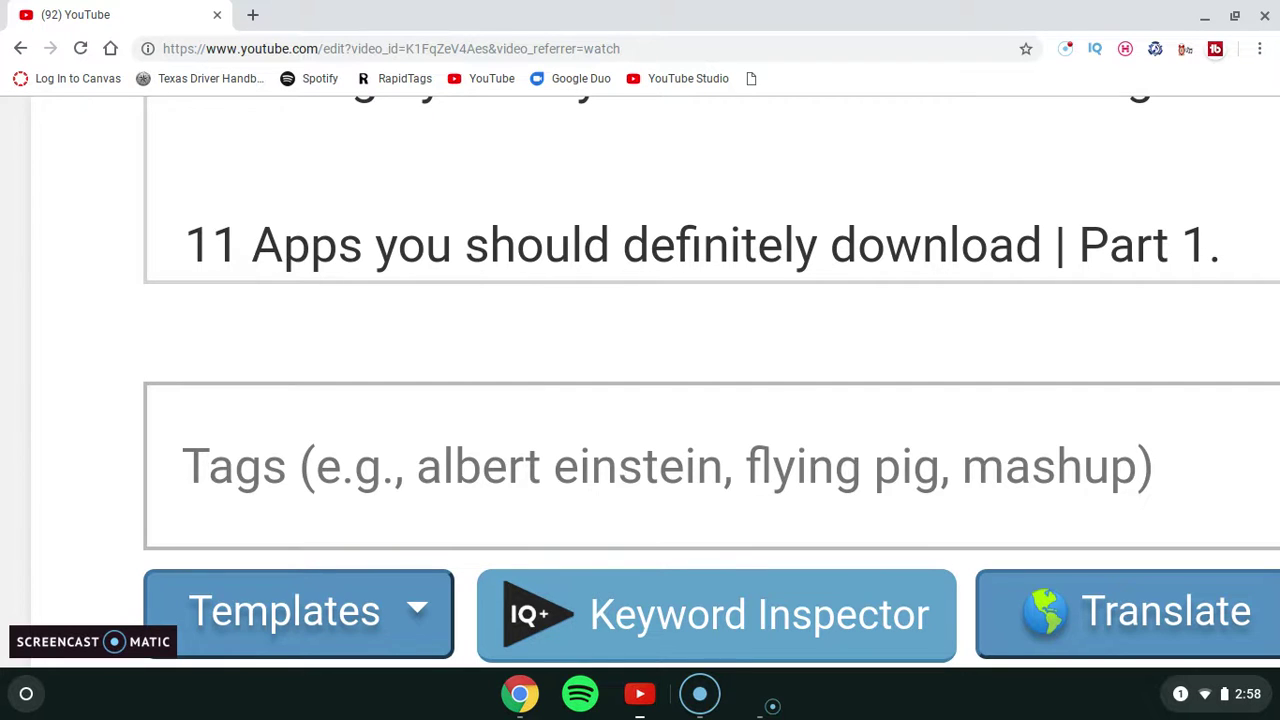
type("top 11 q")
- Finish typing, fix typos in, and commit the tag 'top 11 apps you should definately download part 1'
key("BackSpace")
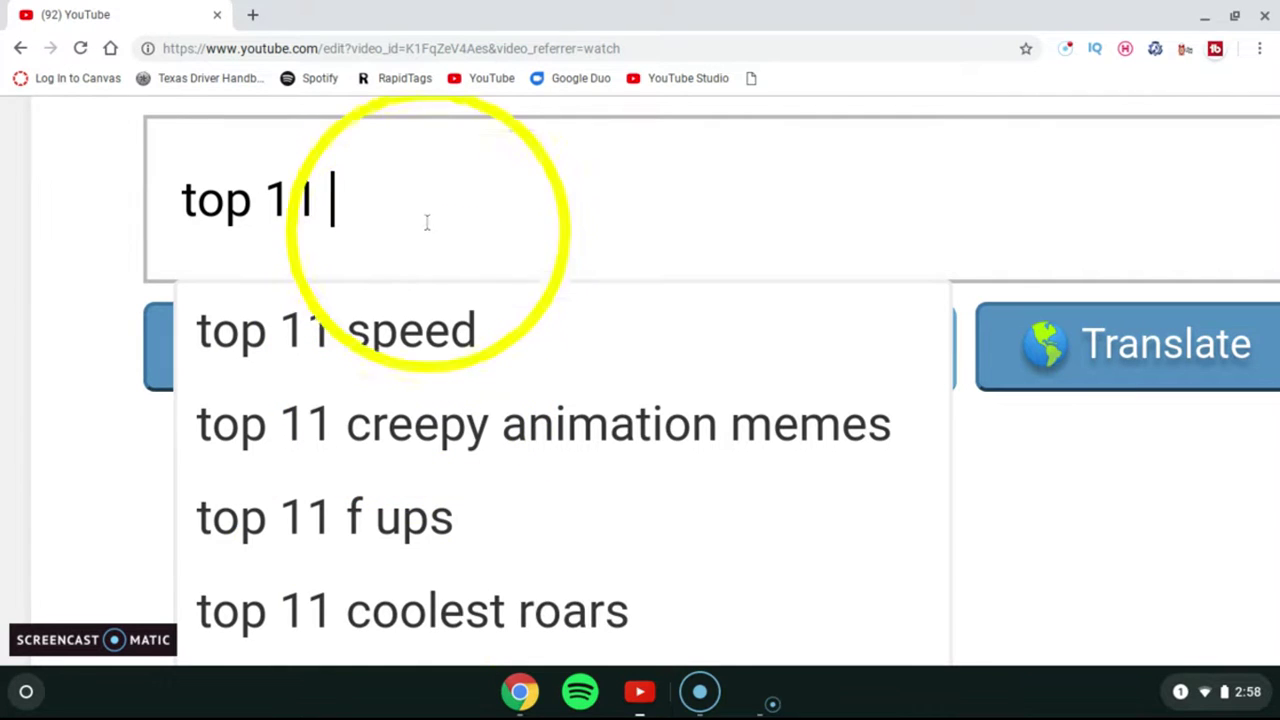
scroll(426, 222, "down", 3)
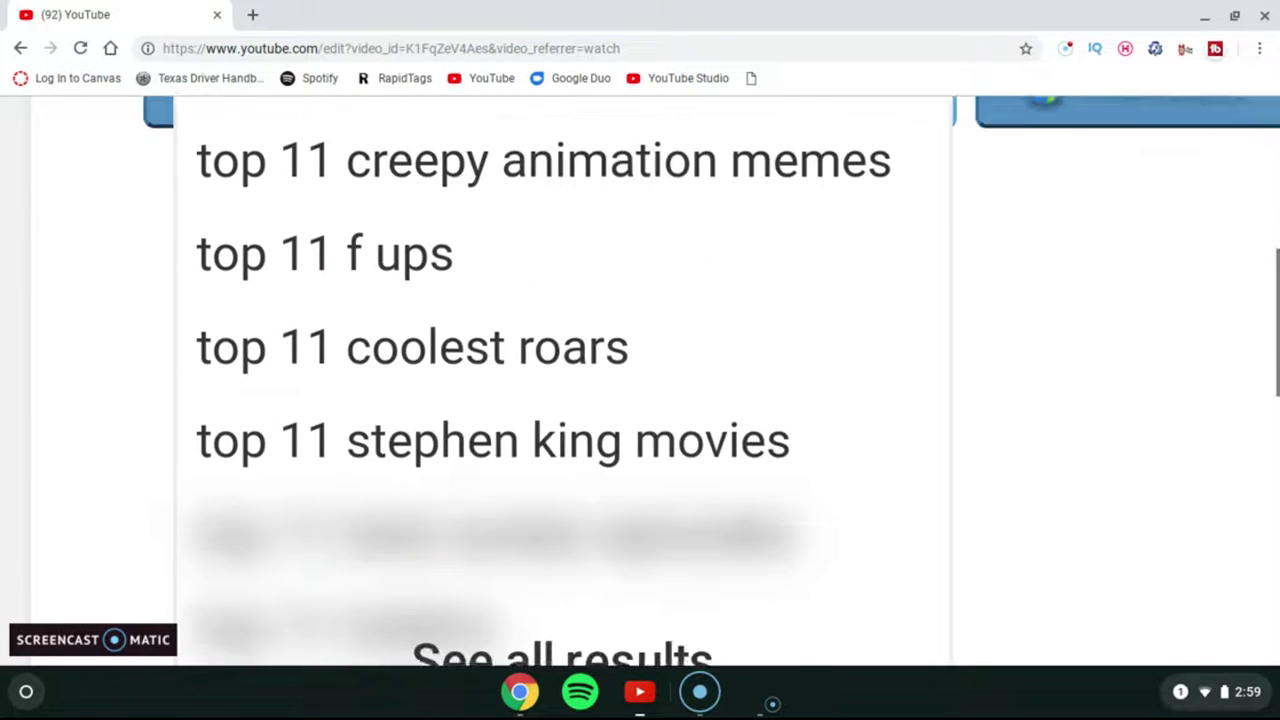
scroll(560, 380, "down", 2)
scroll(560, 380, "up", 5)
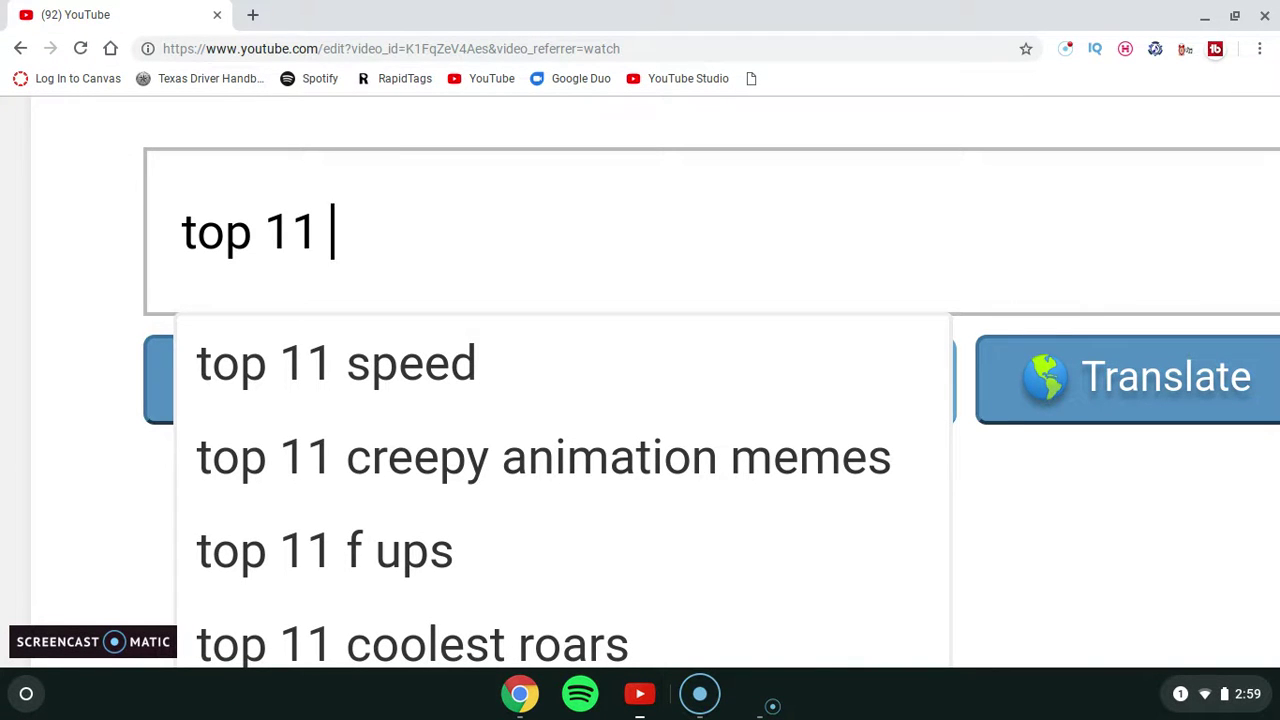
type("d")
key("BackSpace")
type("apps you should defu")
key("BackSpace")
type("inately")
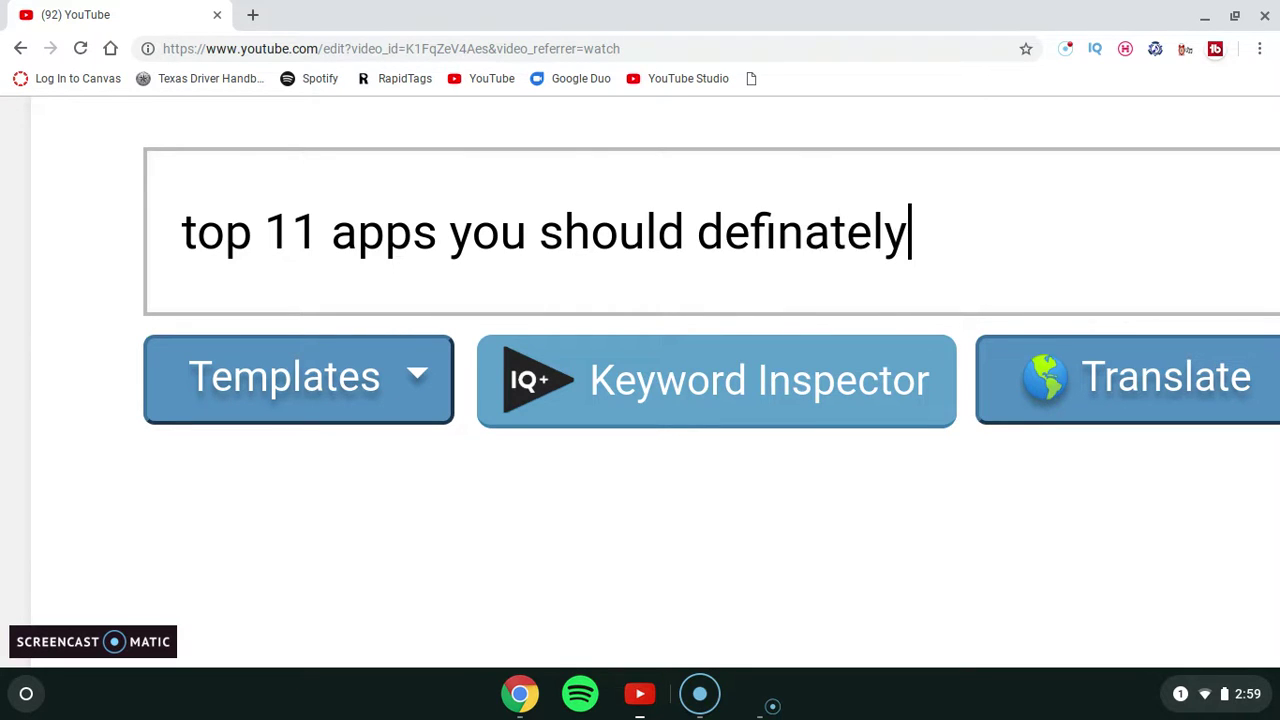
type(" downloa")
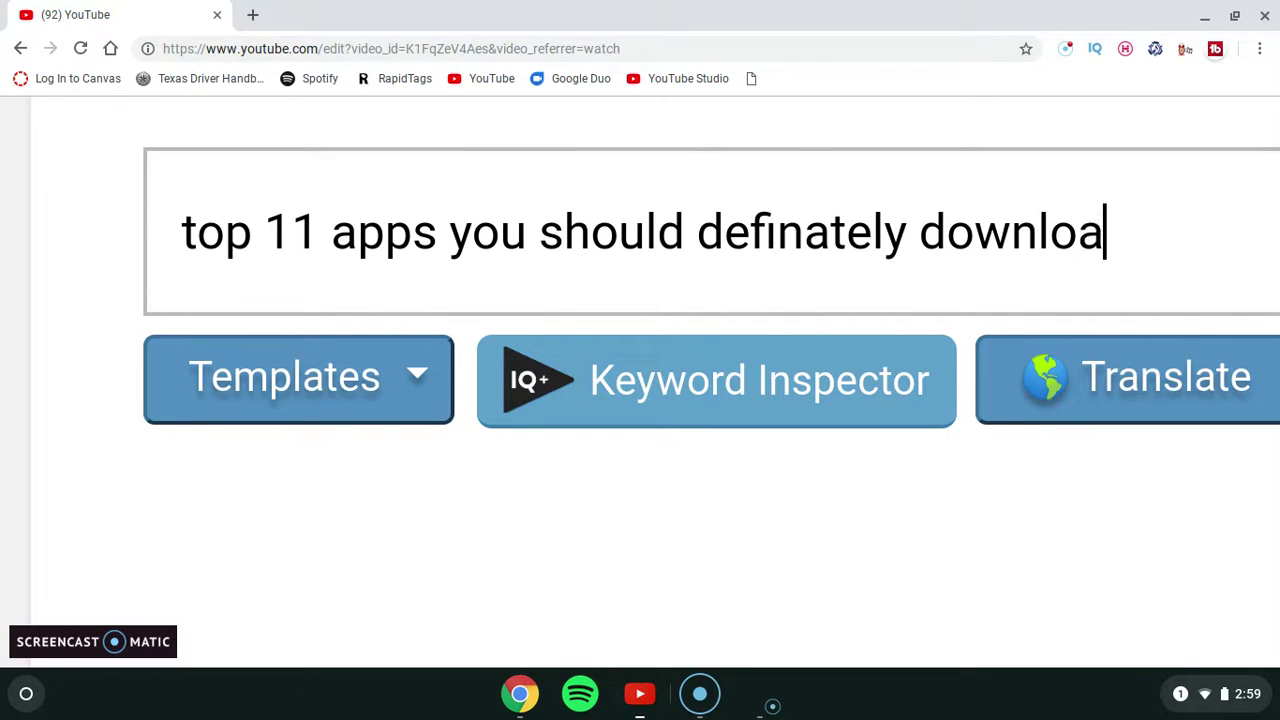
type("d part 1")
key("Return")
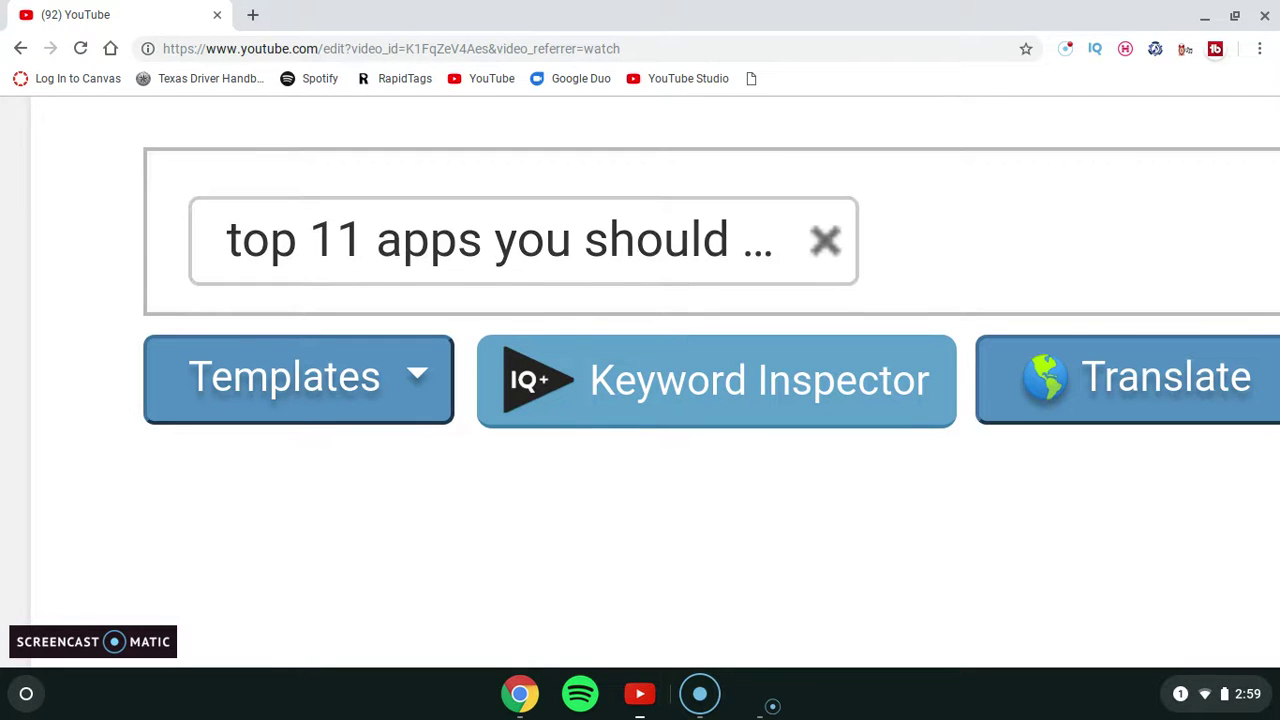
- Add the tags 'top 11', 'top 10', 'best android apps' and 'worst android apps'
scroll(711, 400, "up", 3)
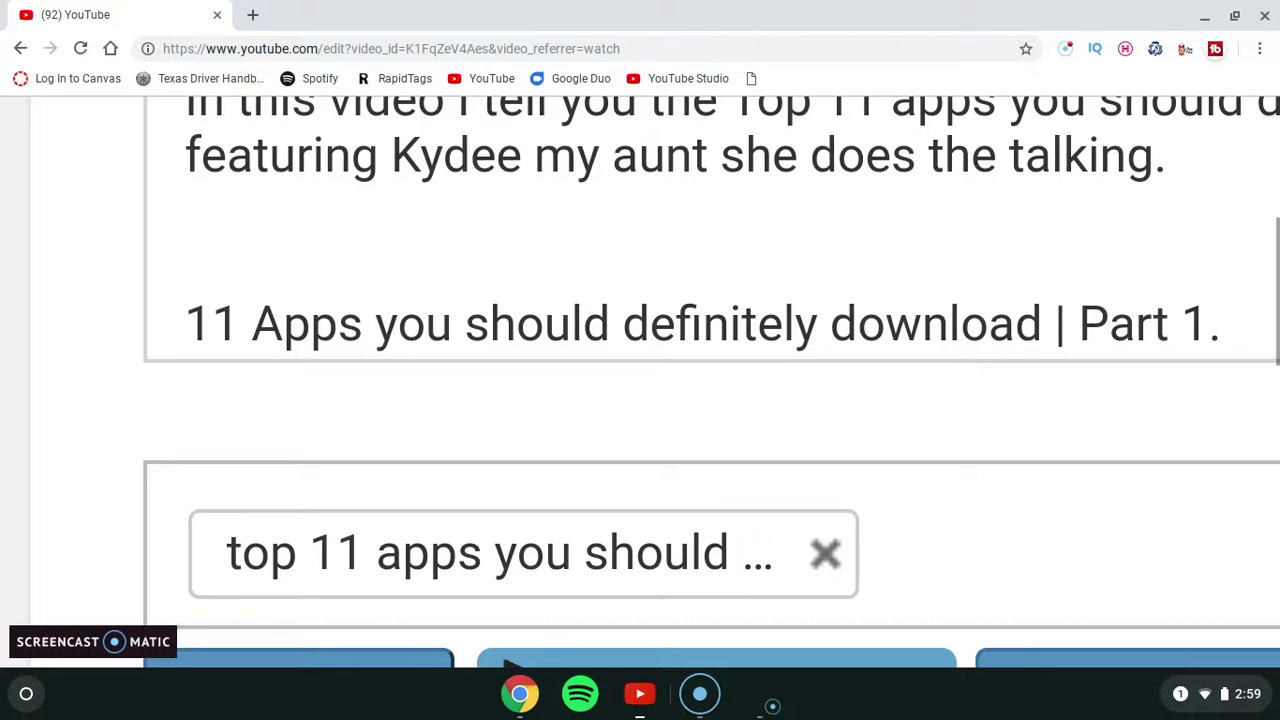
scroll(711, 384, "up", 5)
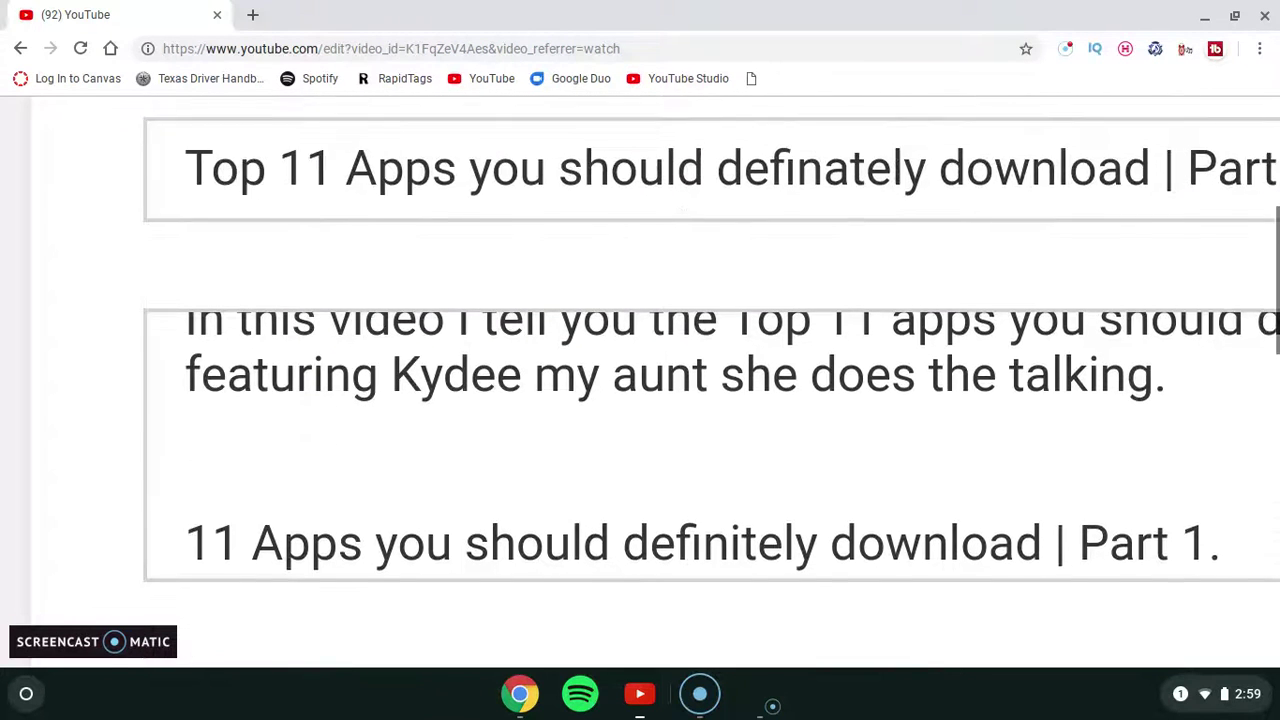
scroll(711, 400, "down", 8)
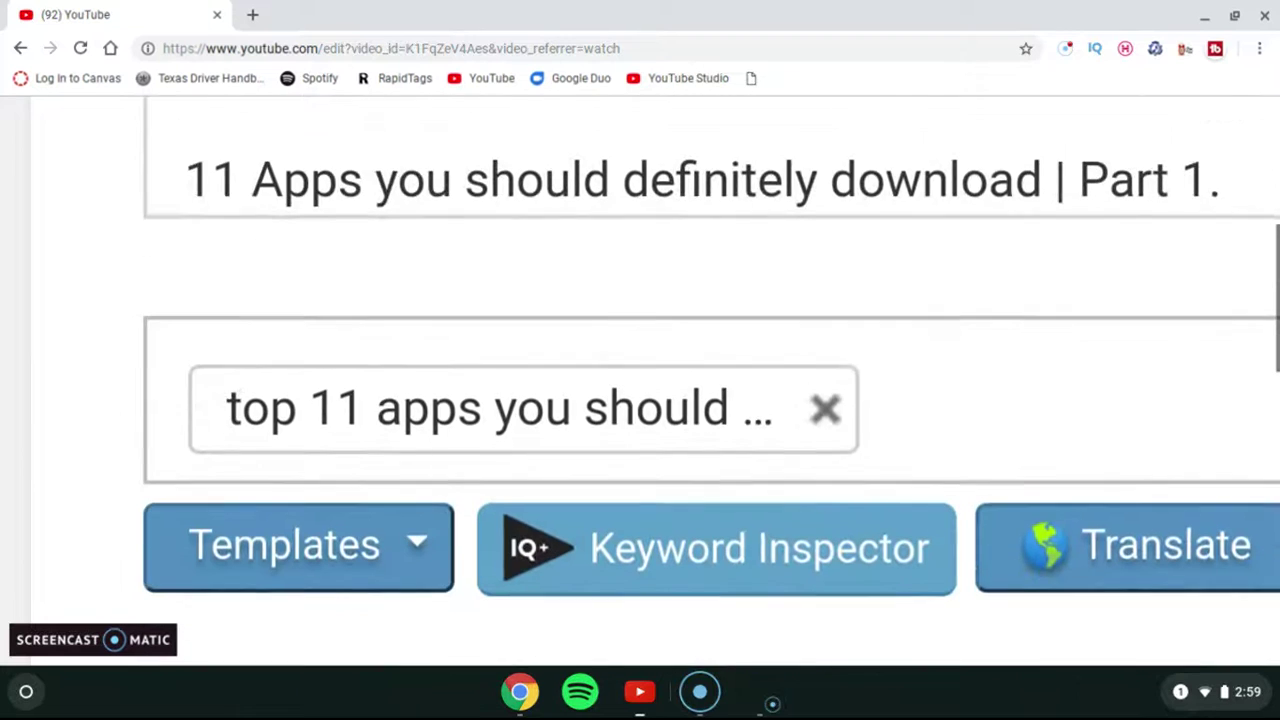
type("top 11")
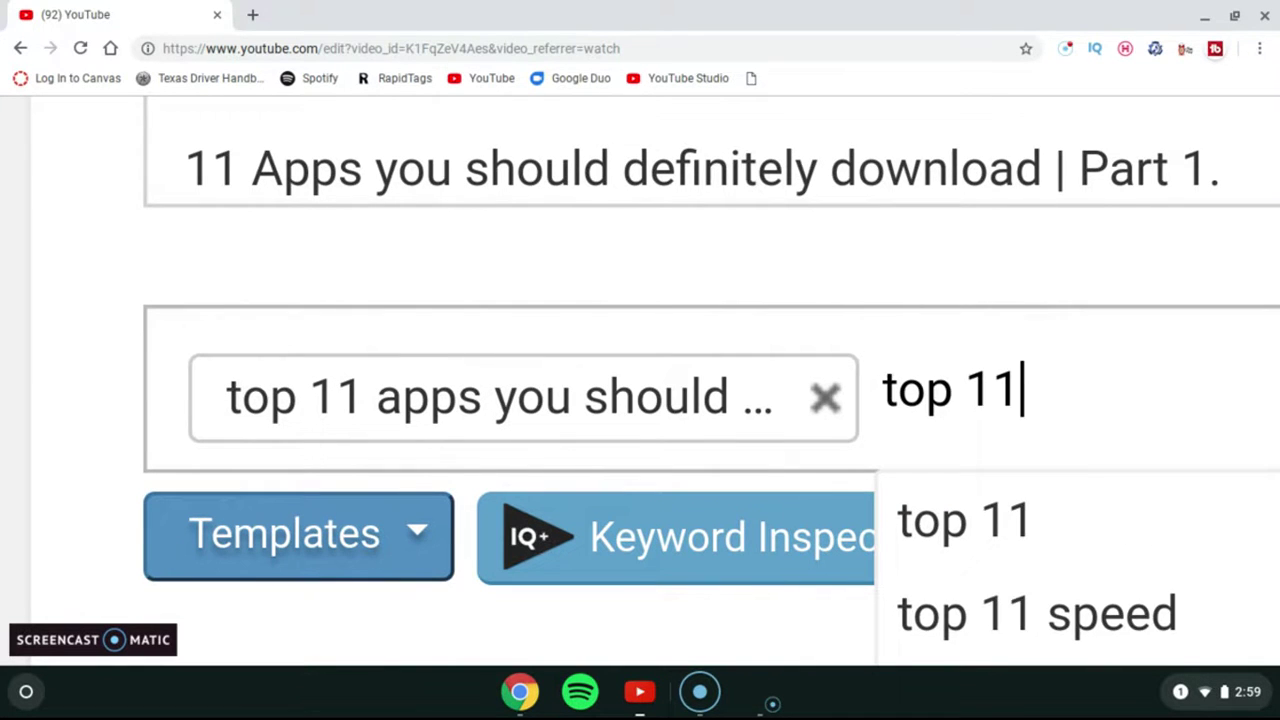
key("Return")
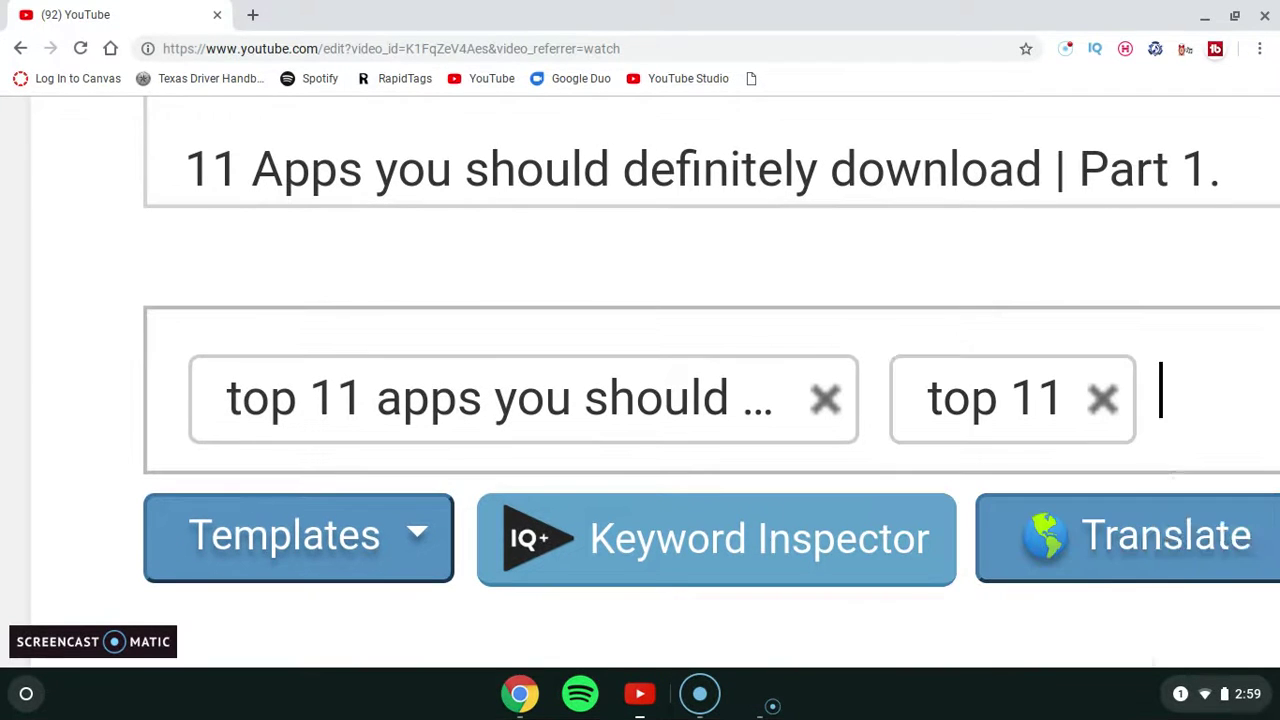
type("top 10")
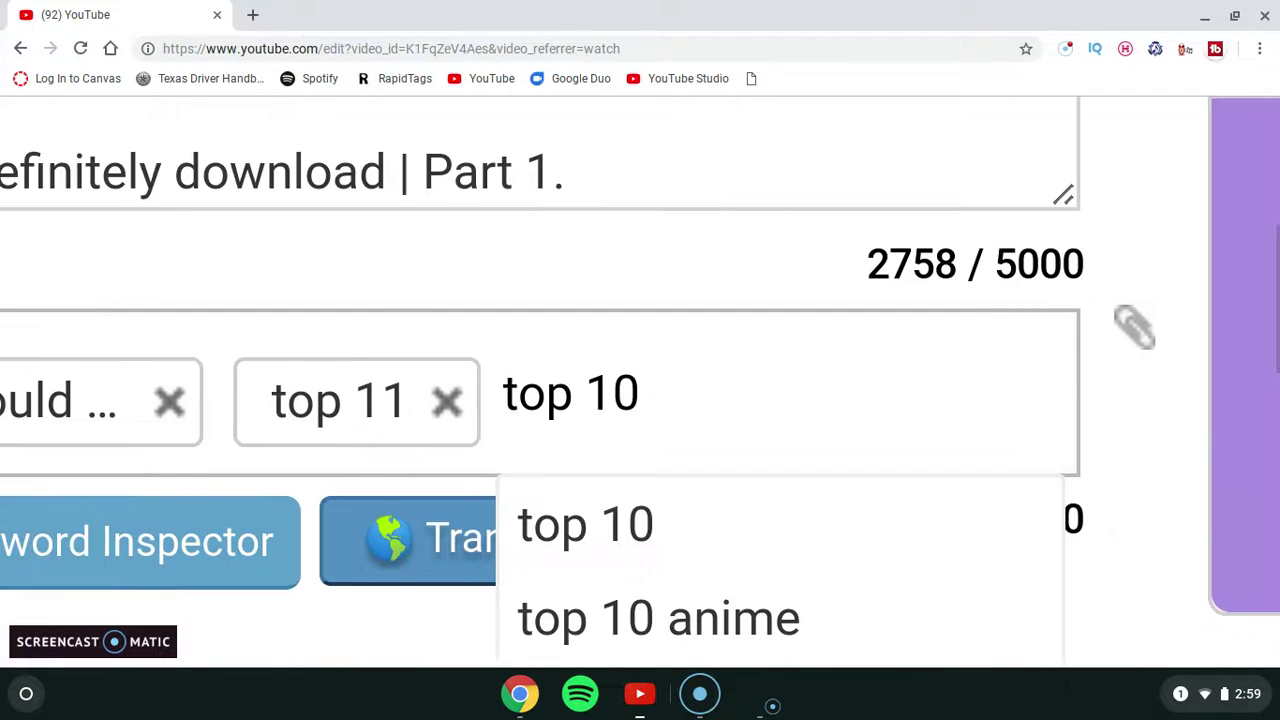
key("Return")
type("best ")
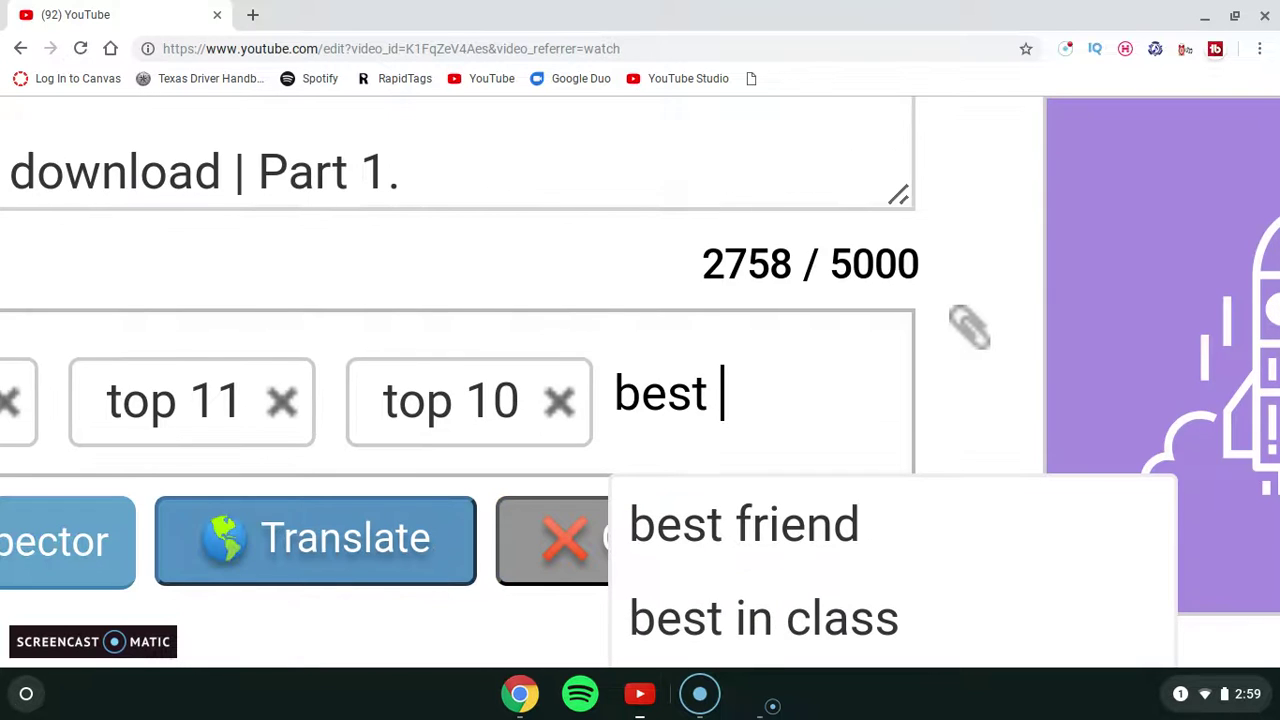
type("androi")
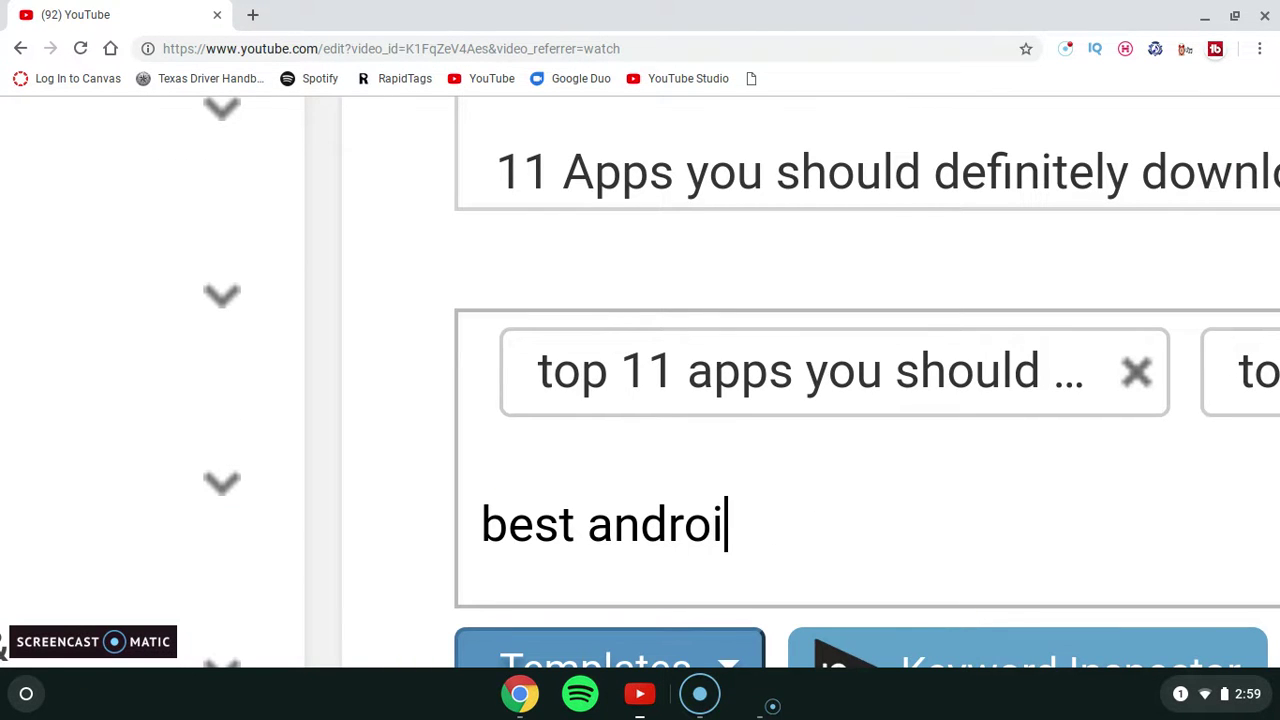
type("d apps")
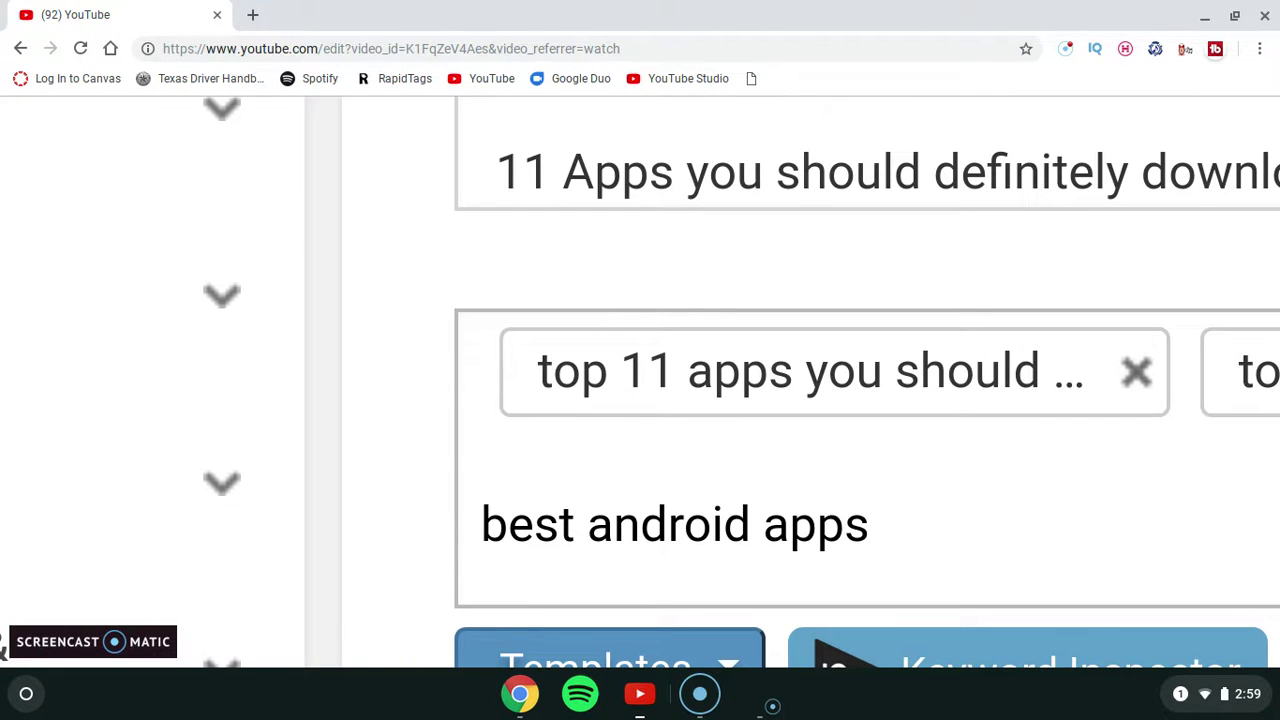
key("Return")
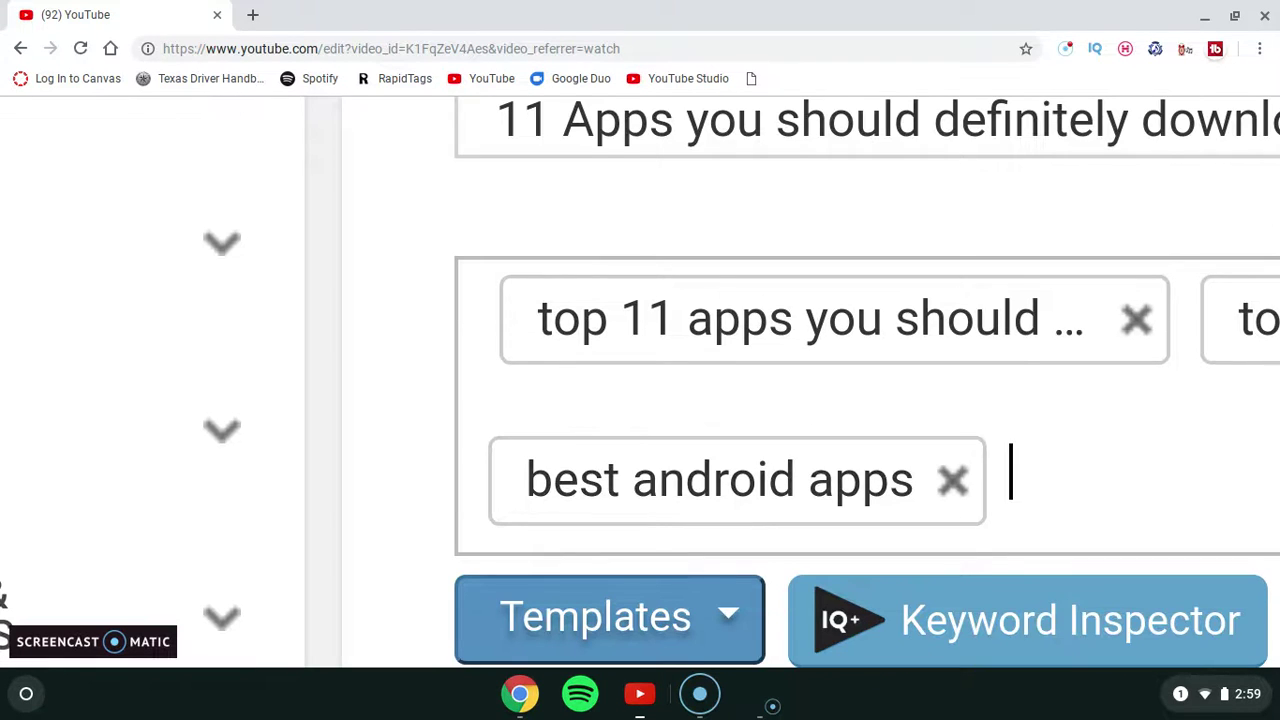
type("worst android ap")
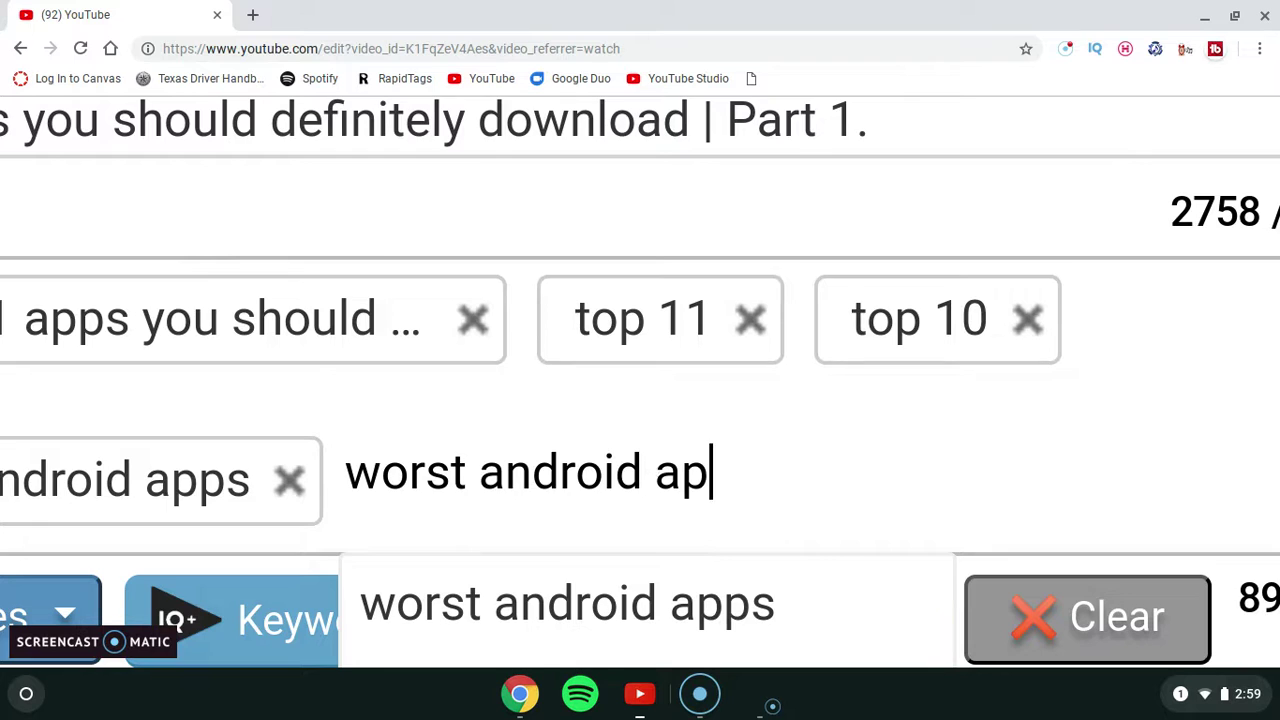
type("ps")
key("Return")
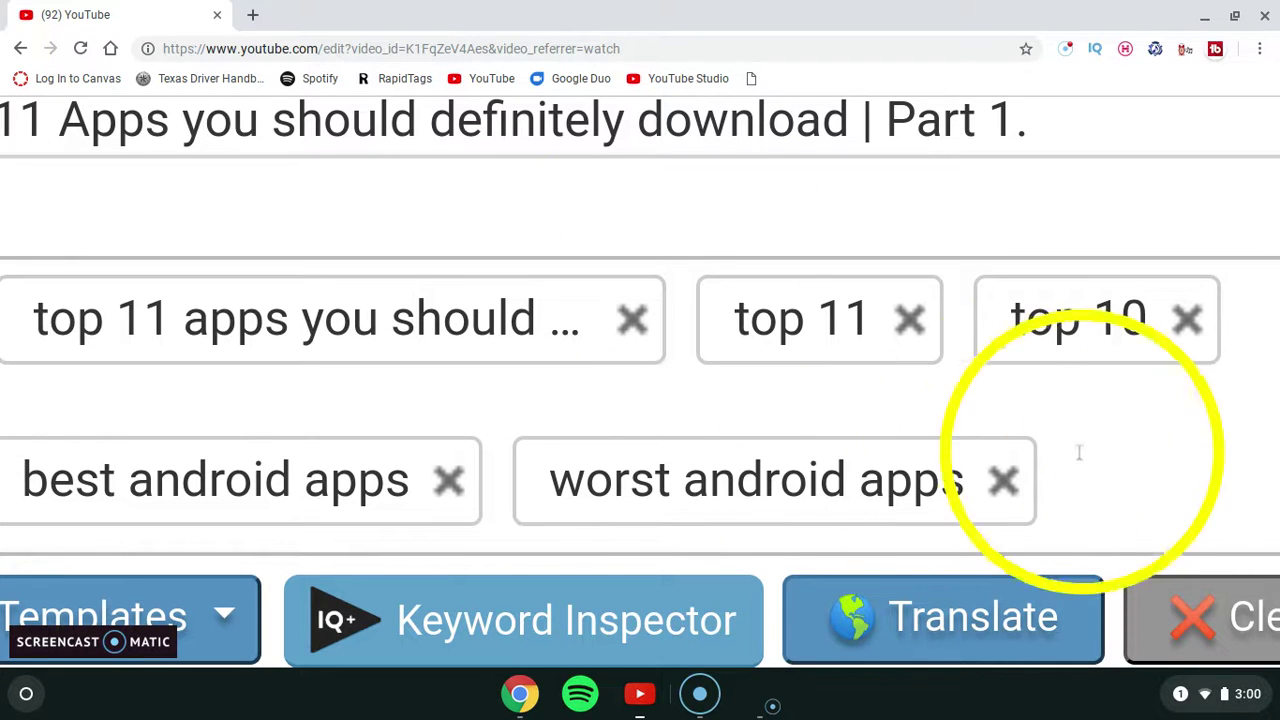
- Search Google for 'rapidtags' in a new browser tab
left_click(250, 15)
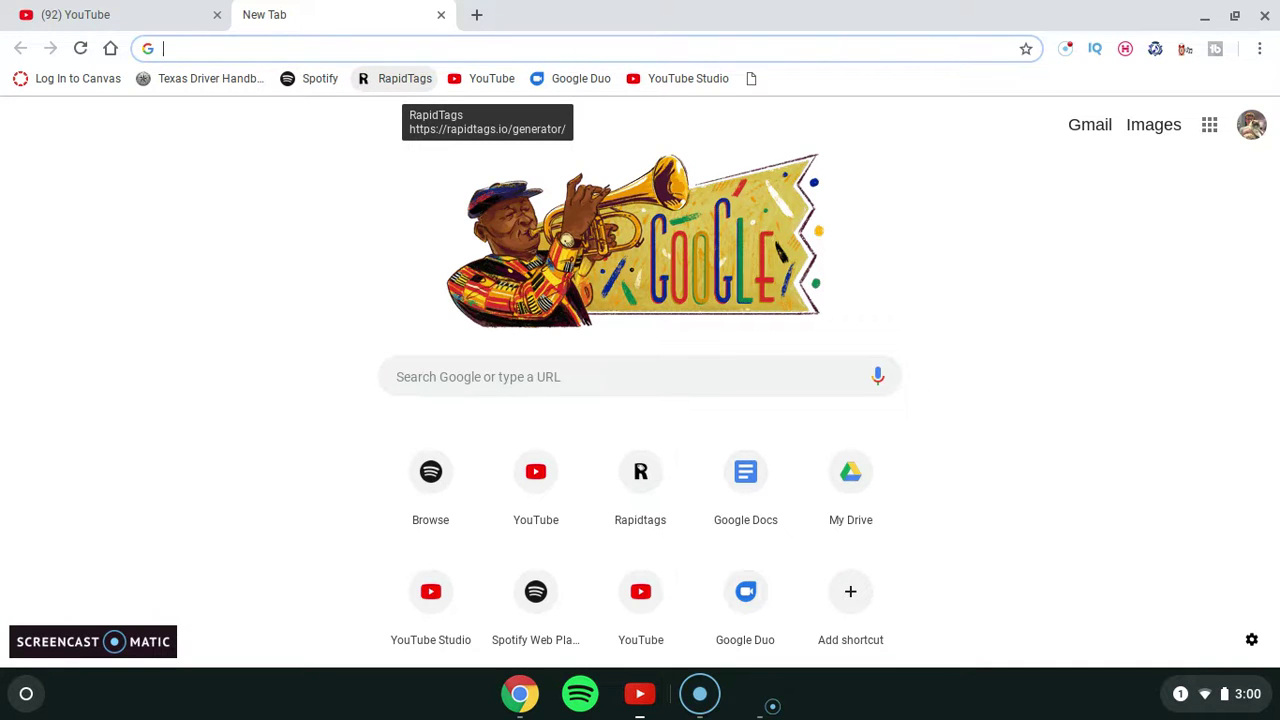
type("rapidtaf")
key("BackSpace")
type("gs")
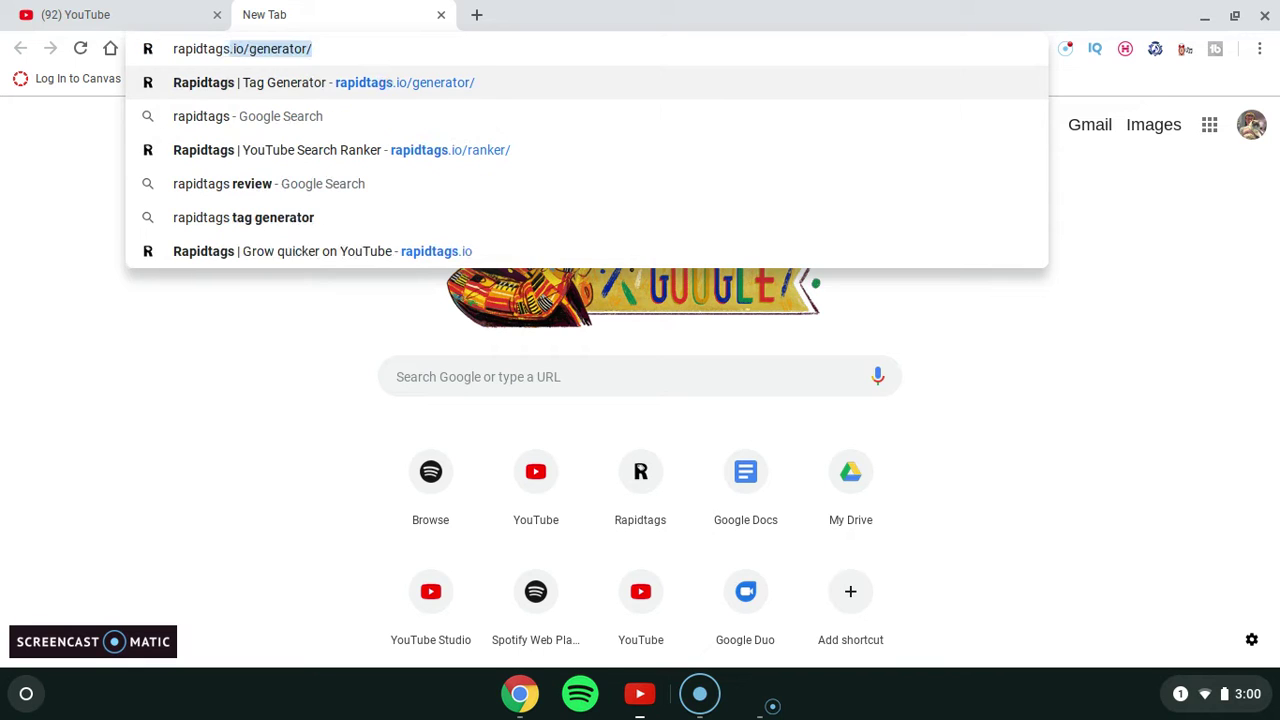
key("Down")
key("Return")
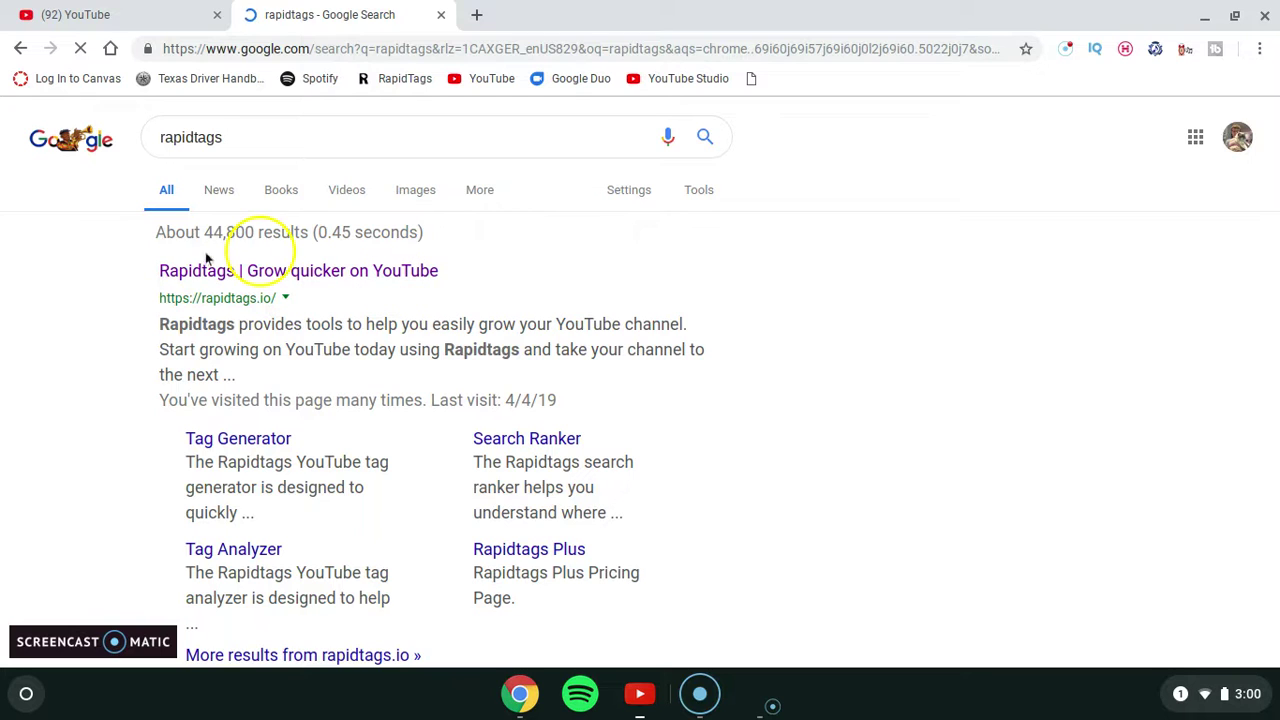
- Open the Rapidtags homepage at rapidtags.io from the search results
scroll(140, 265, "up", 5)
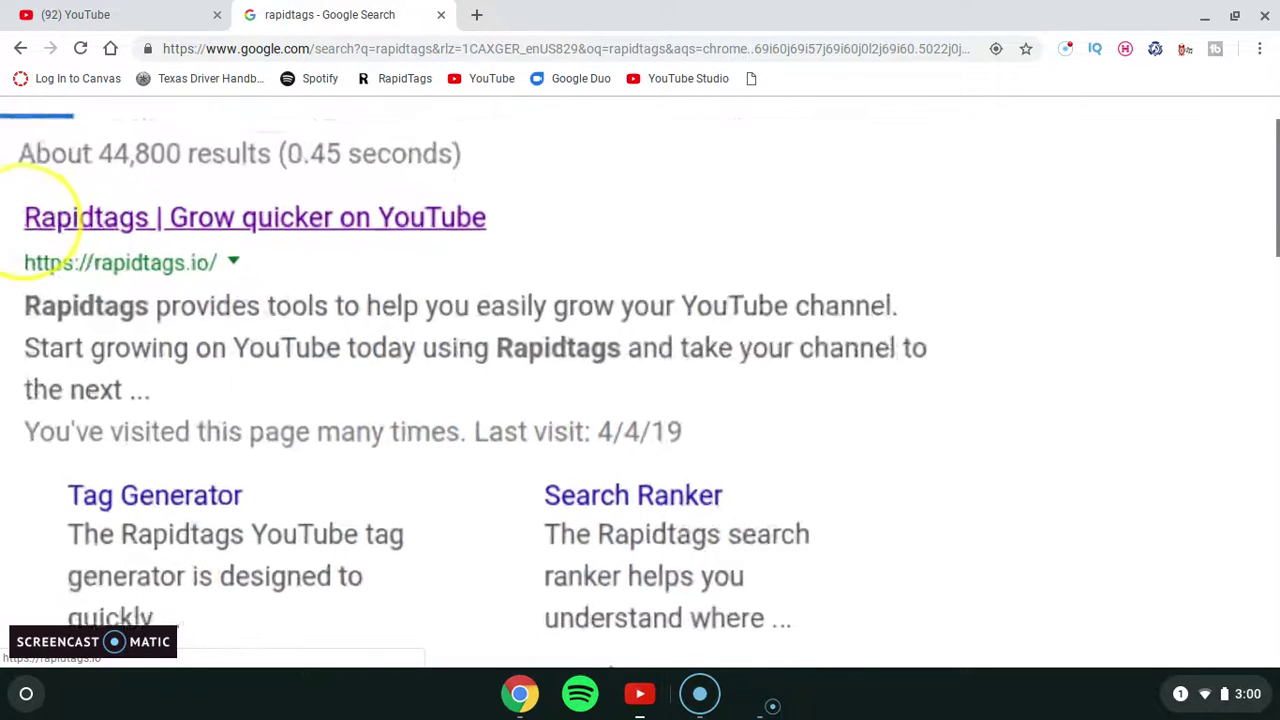
scroll(70, 215, "left", 2)
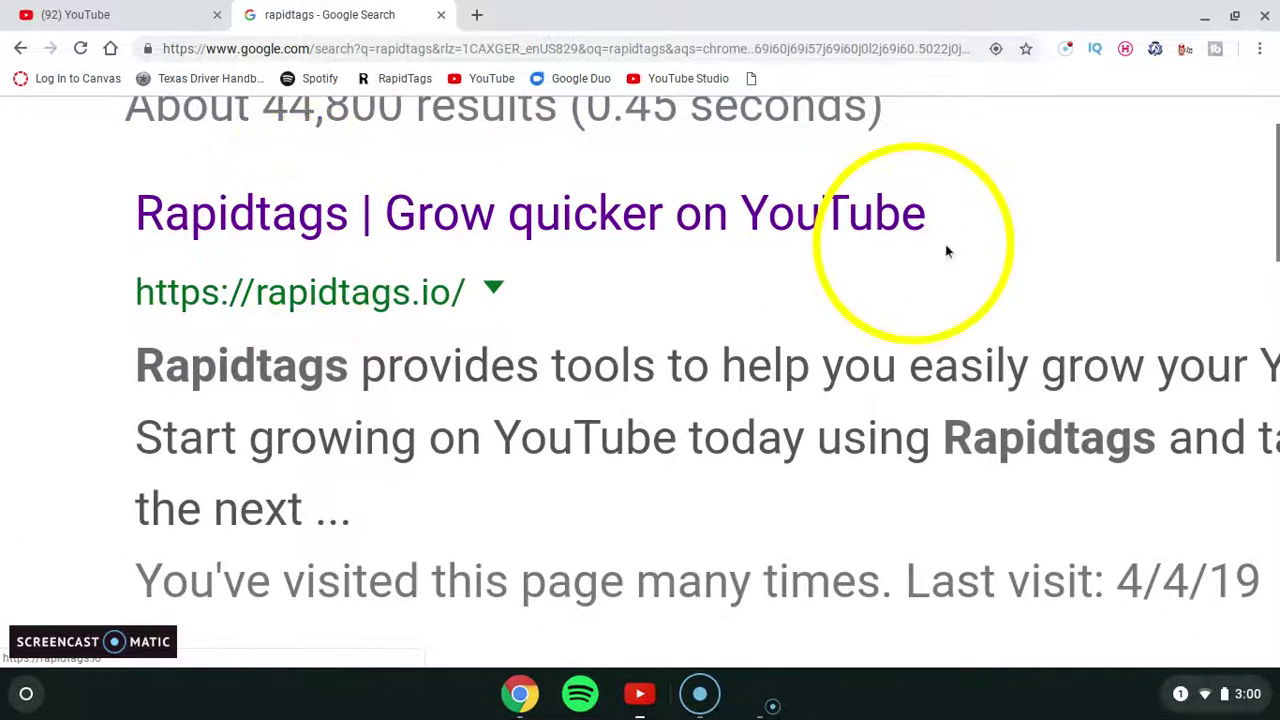
left_click(608, 233)
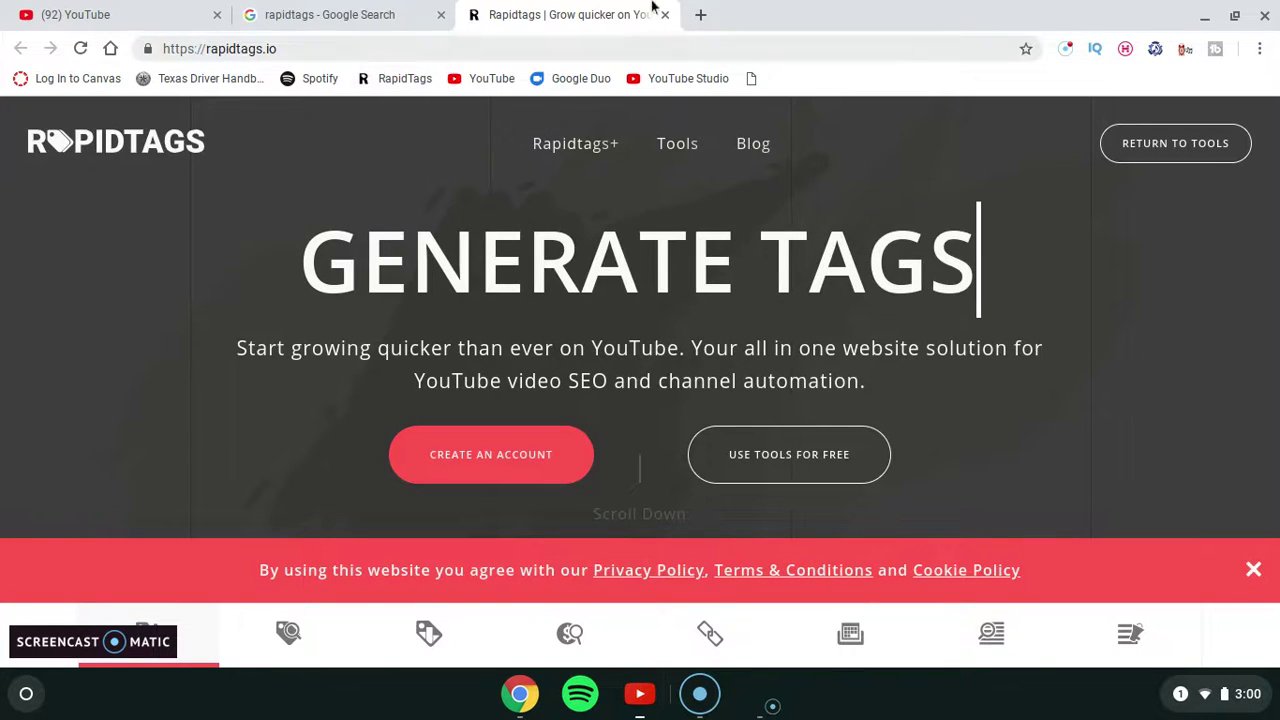
- Close the Google results tab and open Rapidtags' Tag Generator with its title field focused
left_click(357, 9)
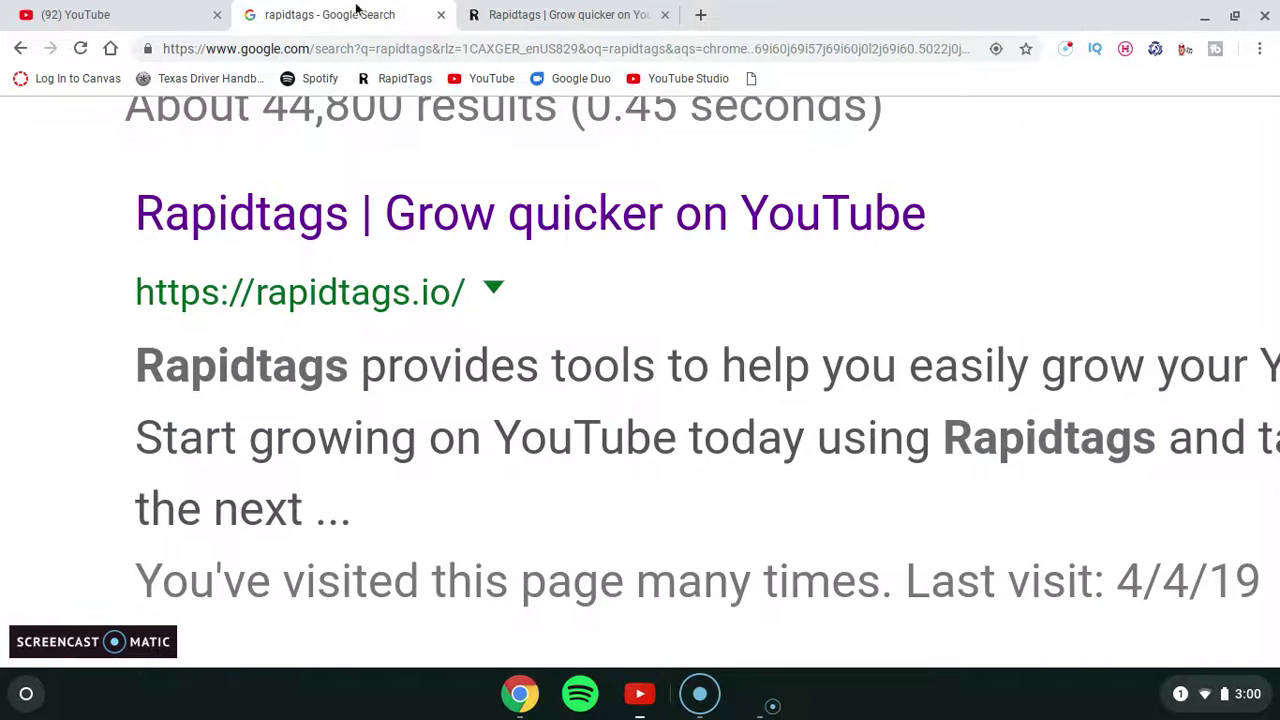
left_click(440, 16)
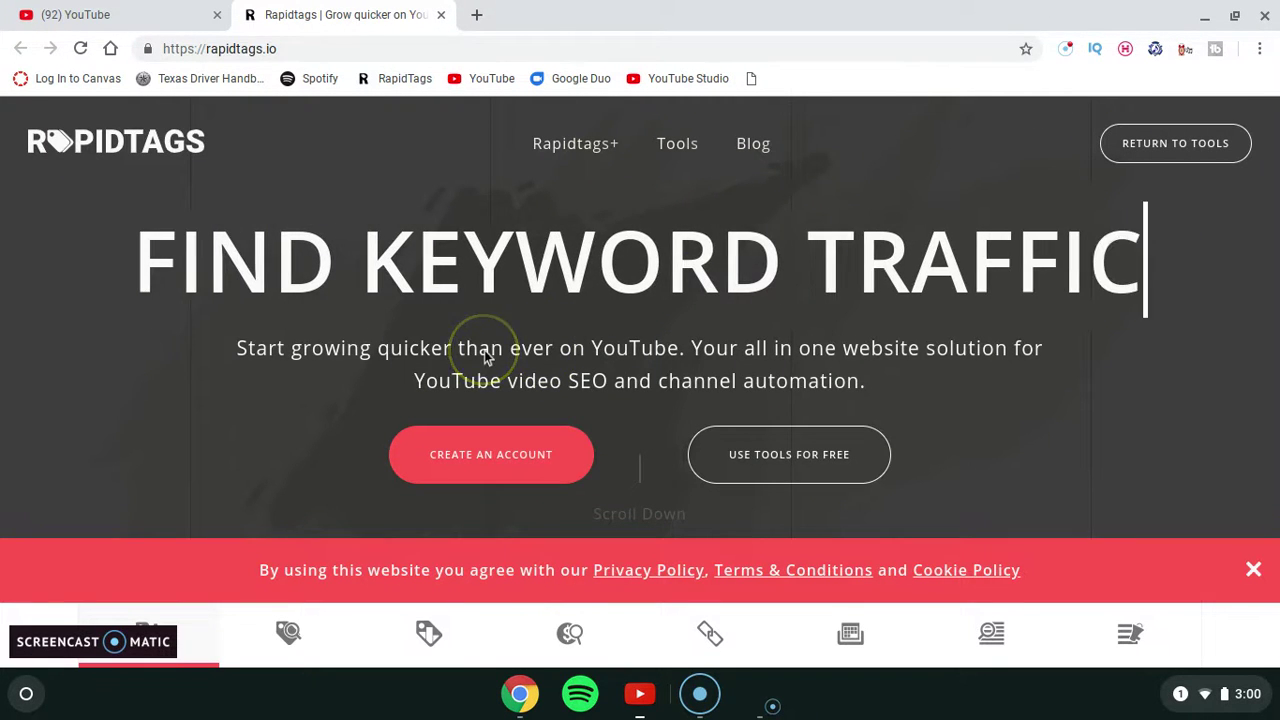
left_click(1176, 150)
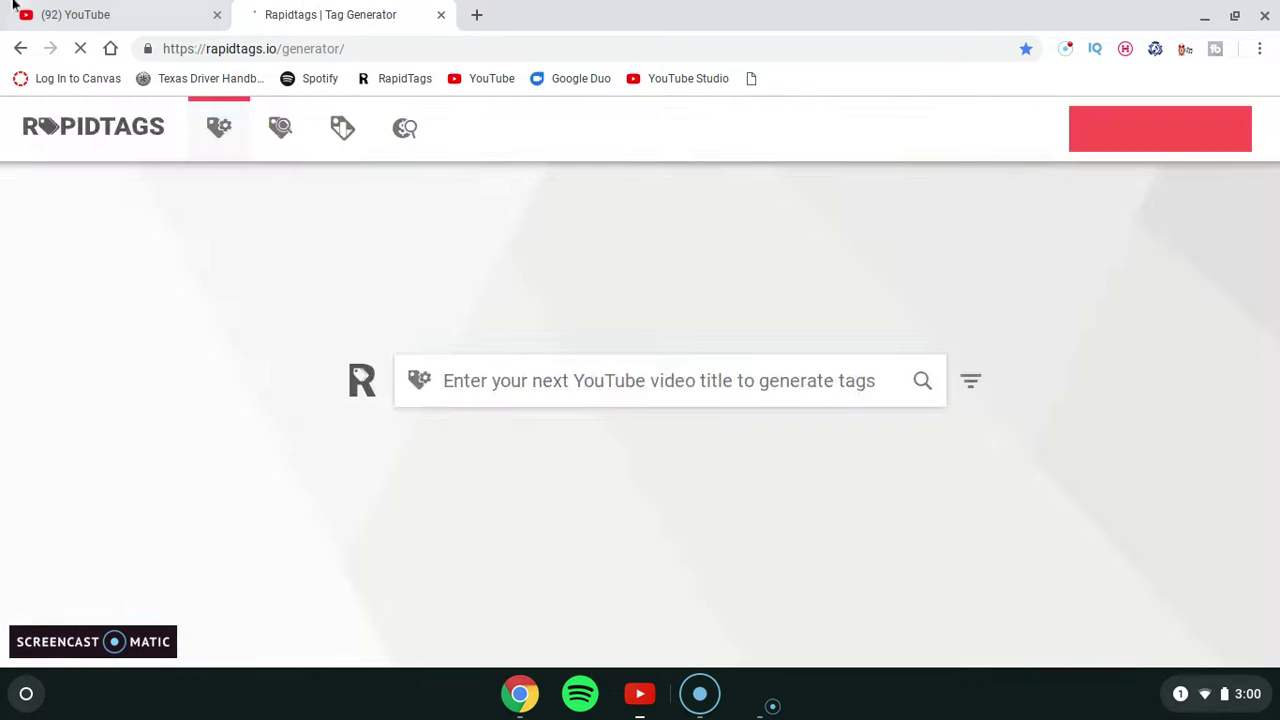
left_click(60, 10)
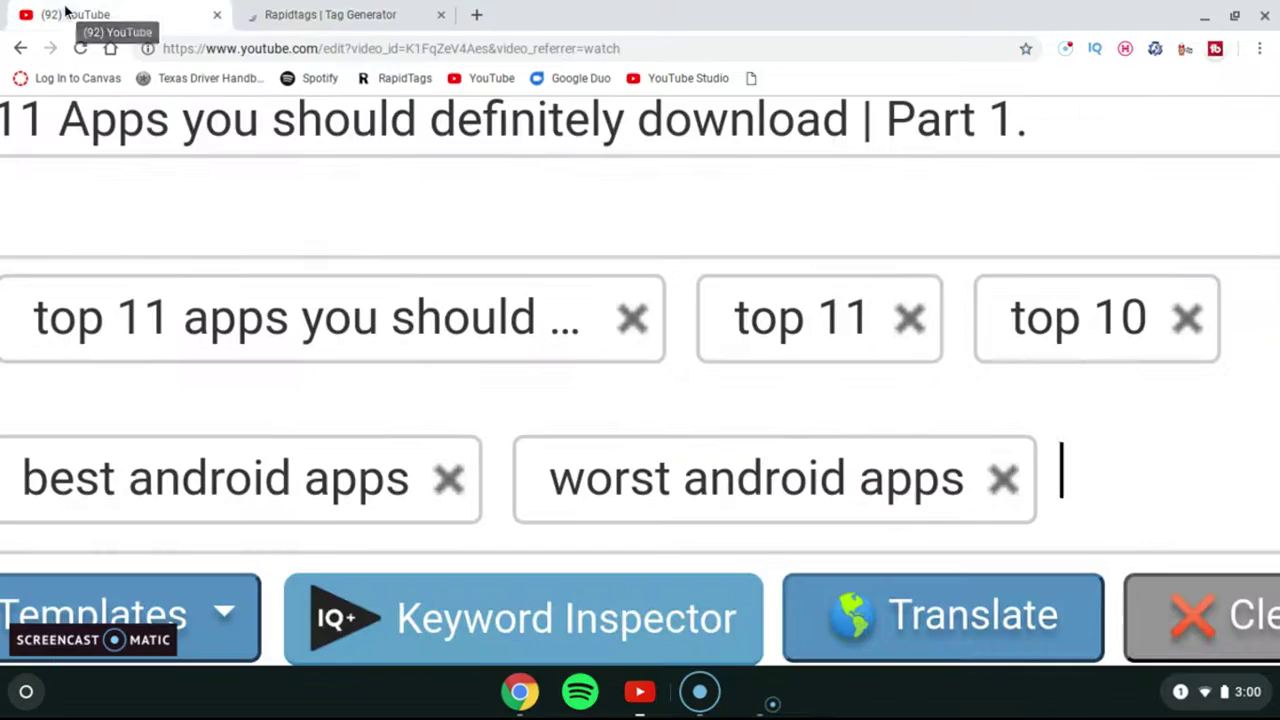
left_click(427, 6)
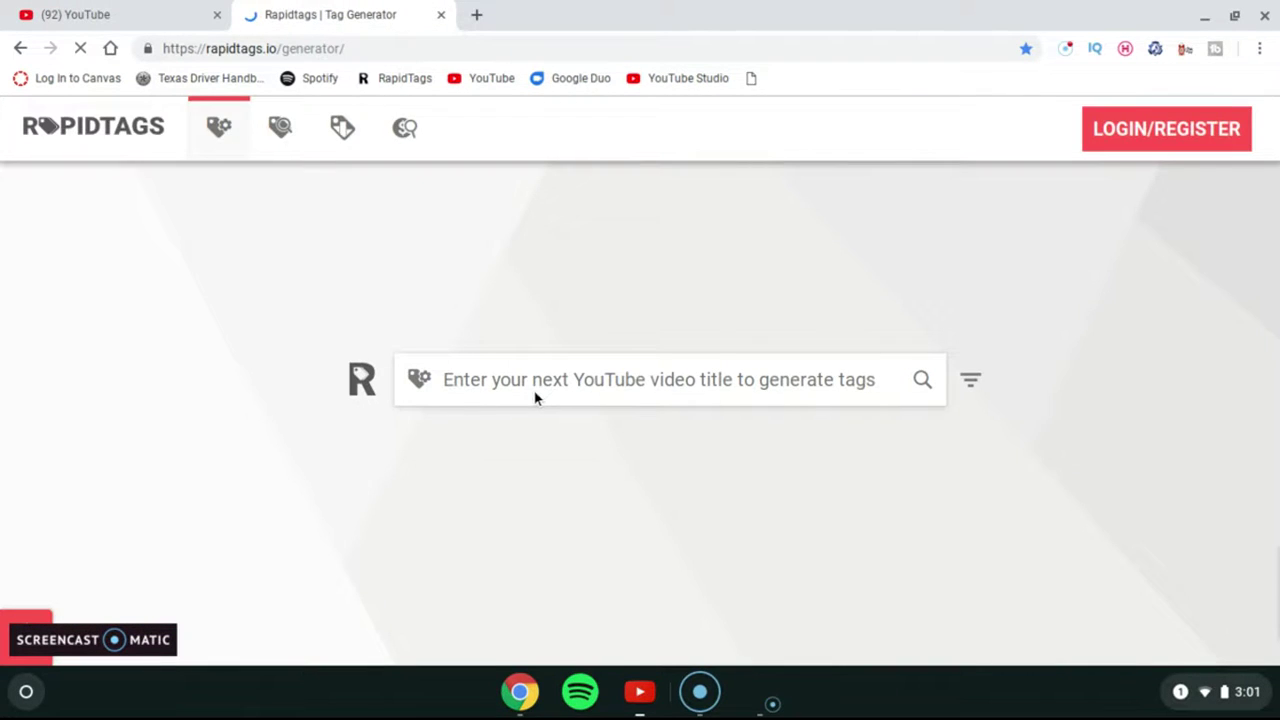
left_click(468, 340)
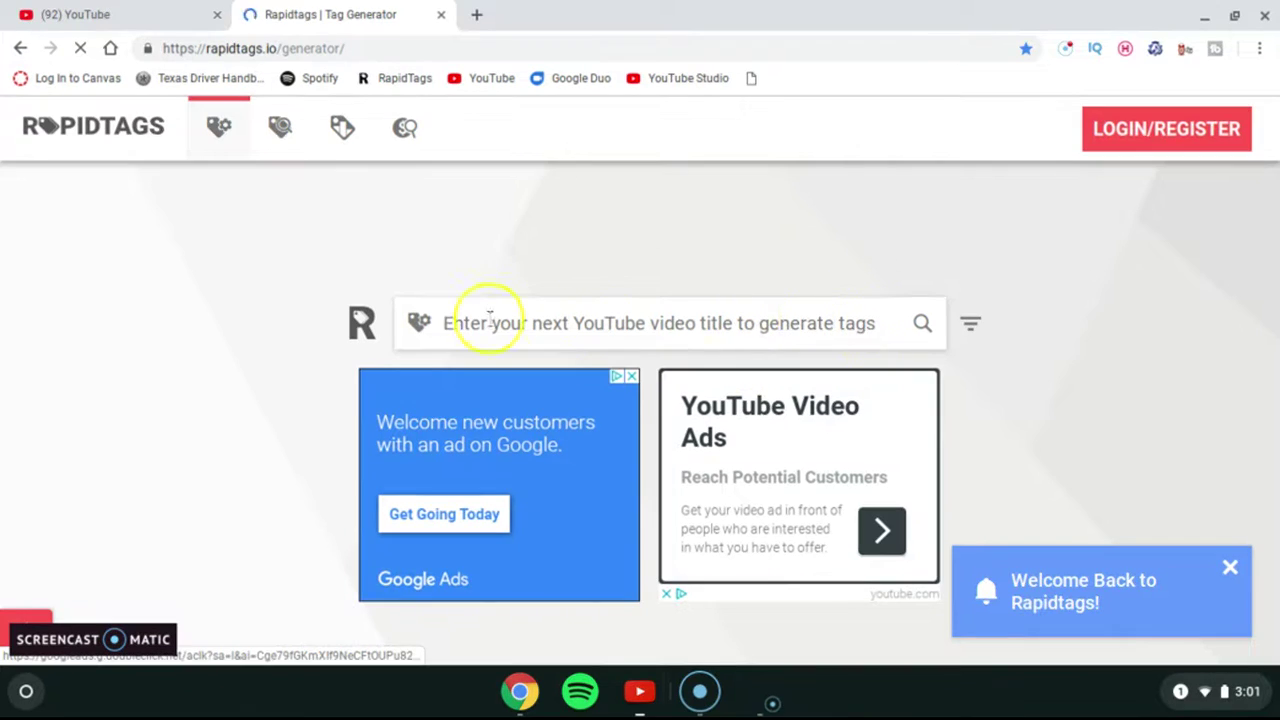
- Select and copy the full video title from the edit page, then refocus Rapidtags' search box
left_click(200, 18)
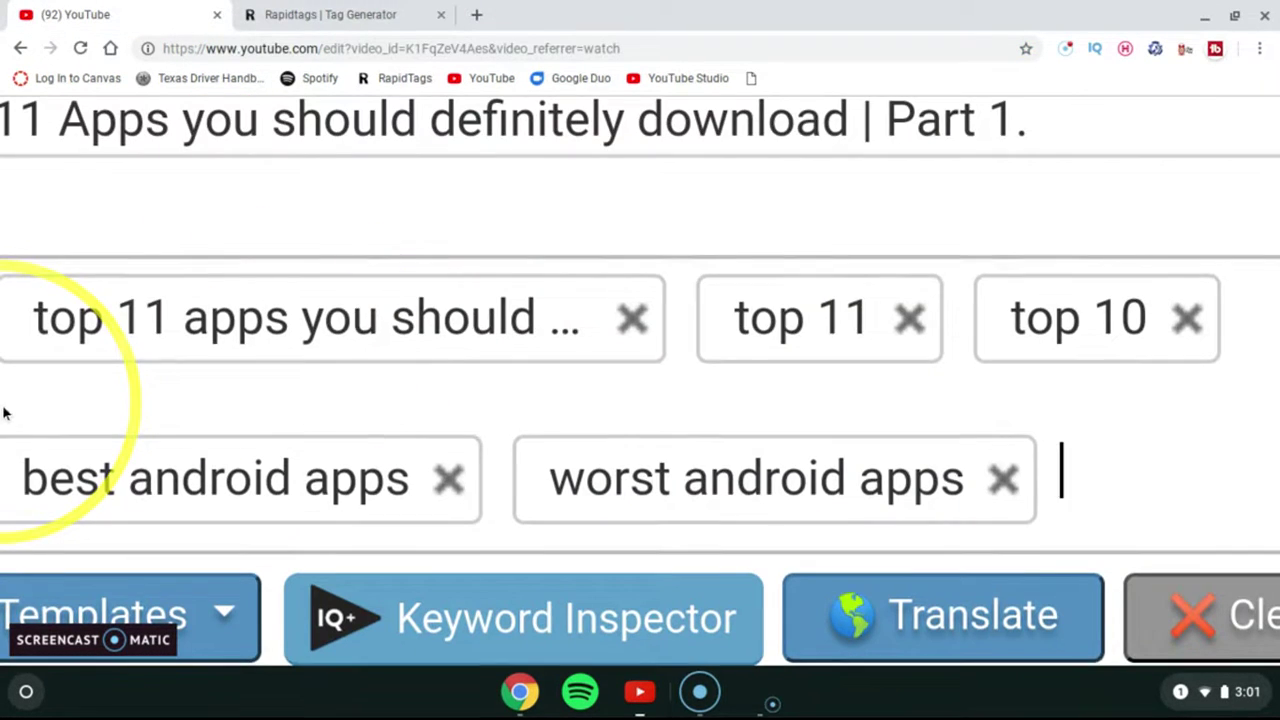
key("ctrl+minus")
key("ctrl+minus")
key("ctrl+minus")
key("ctrl+minus")
key("ctrl+minus")
key("ctrl+minus")
key("ctrl+minus")
key("ctrl+minus")
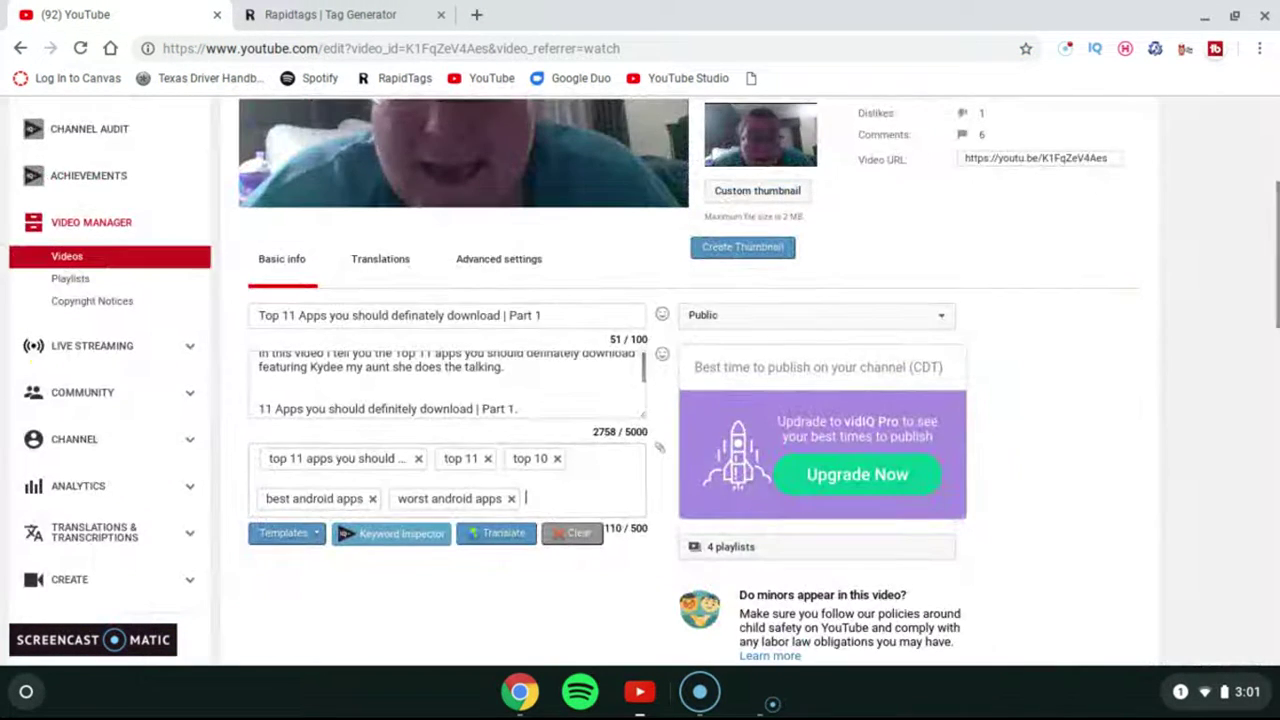
left_click(259, 316)
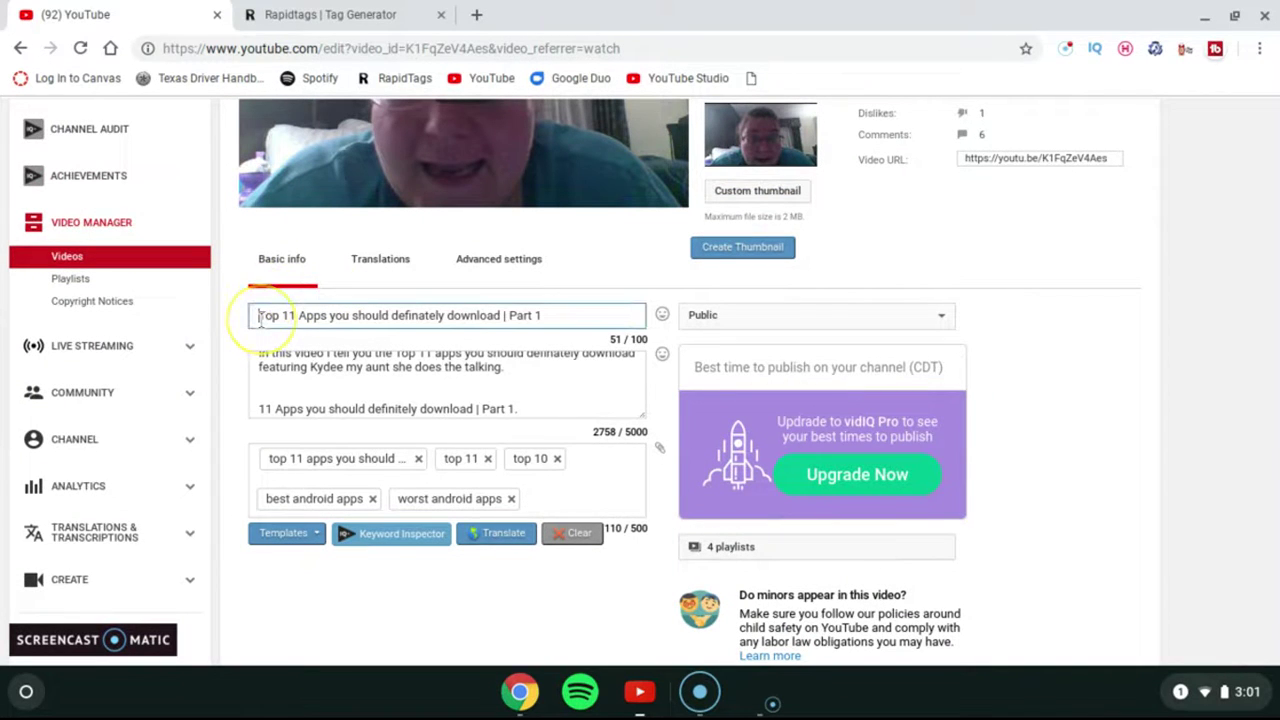
key("ctrl+a")
key("ctrl+c")
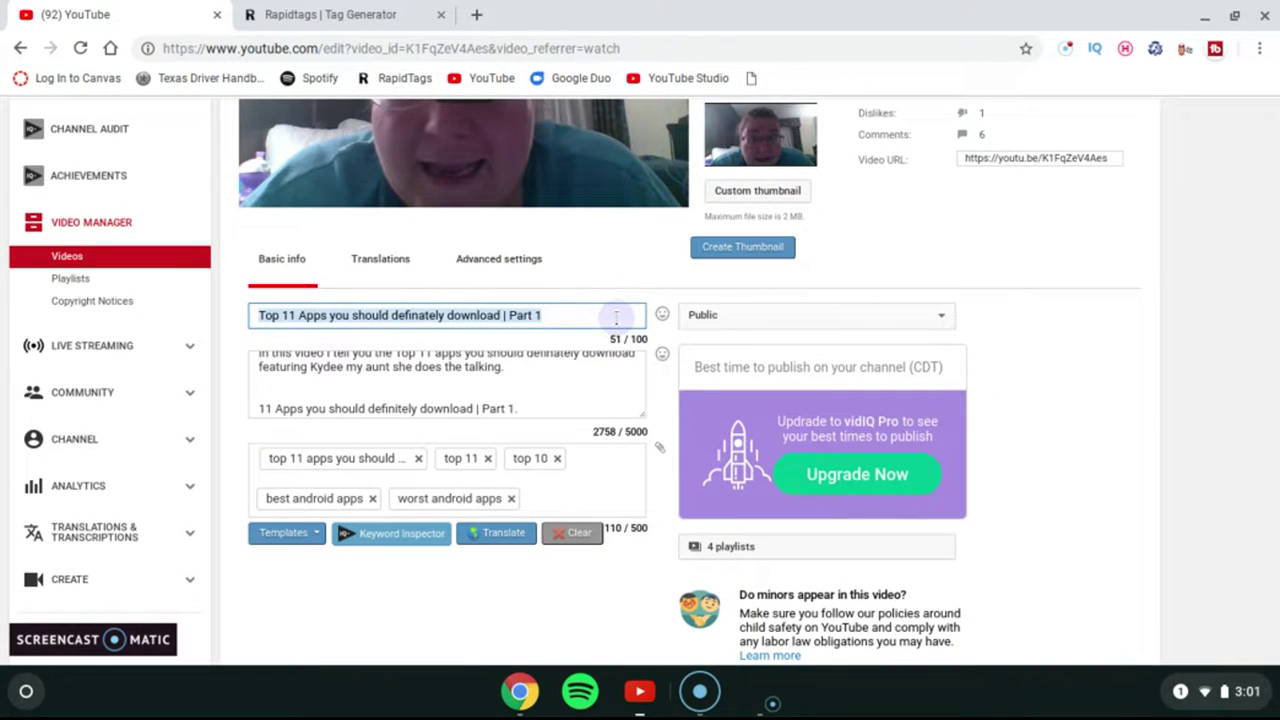
left_click(616, 318)
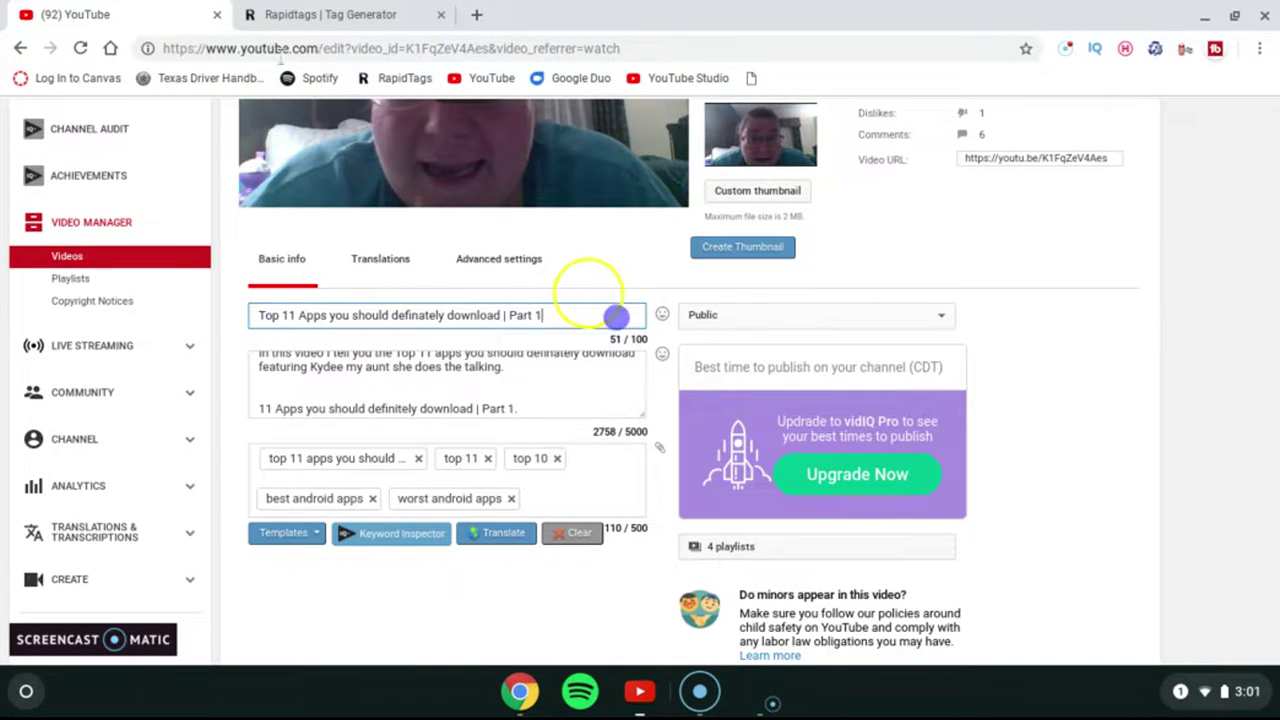
left_click(330, 14)
left_click(604, 316)
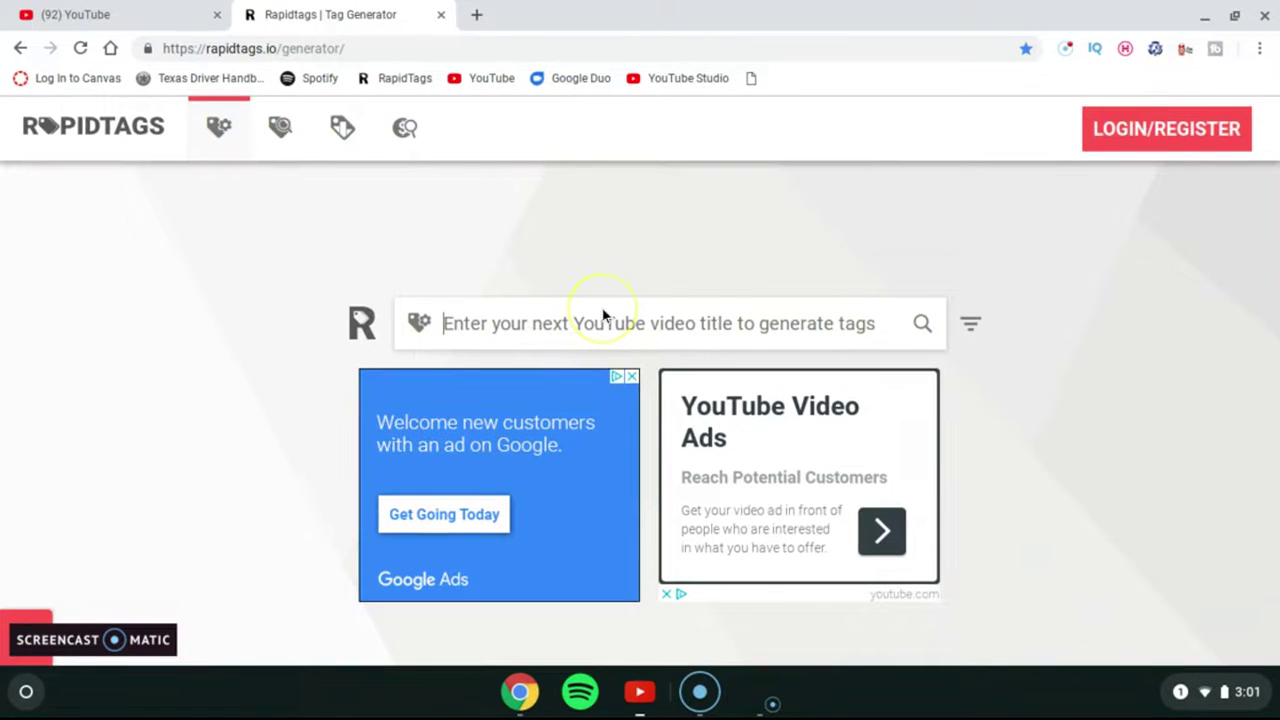
- Generate tags from the pasted title, remove the full-title tag, and copy the remaining tags
key("ctrl+v")
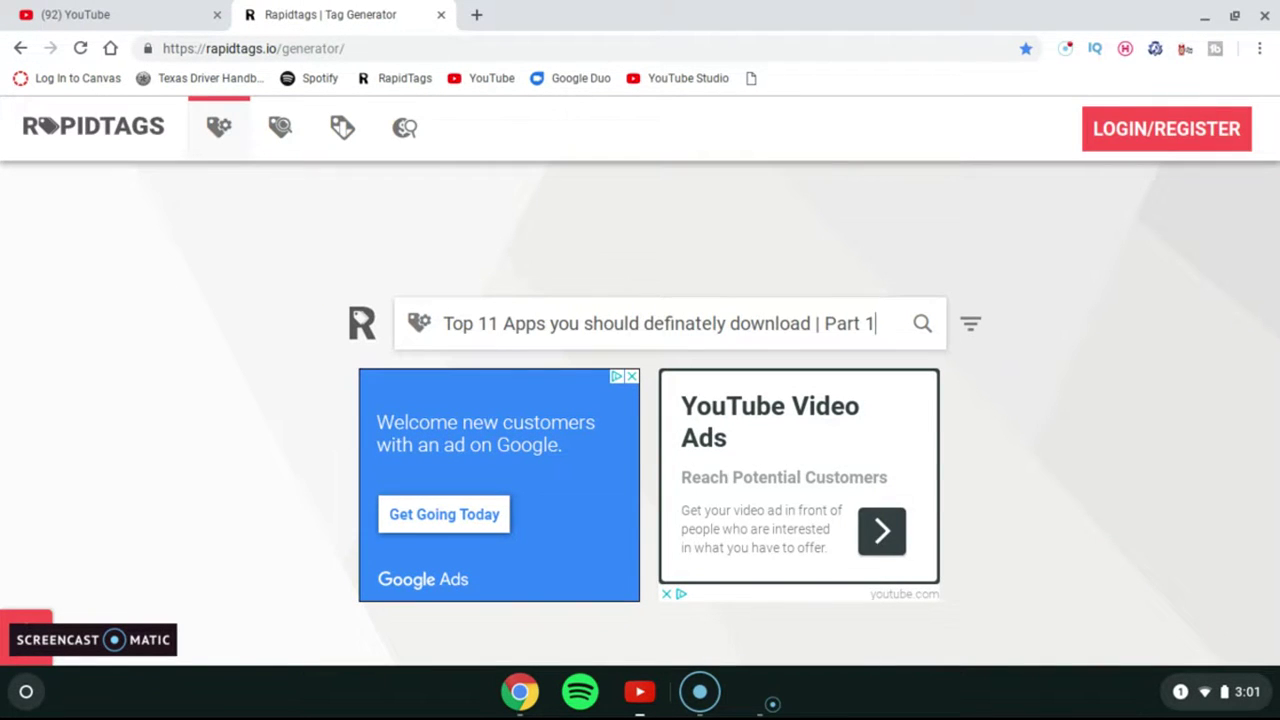
key("Return")
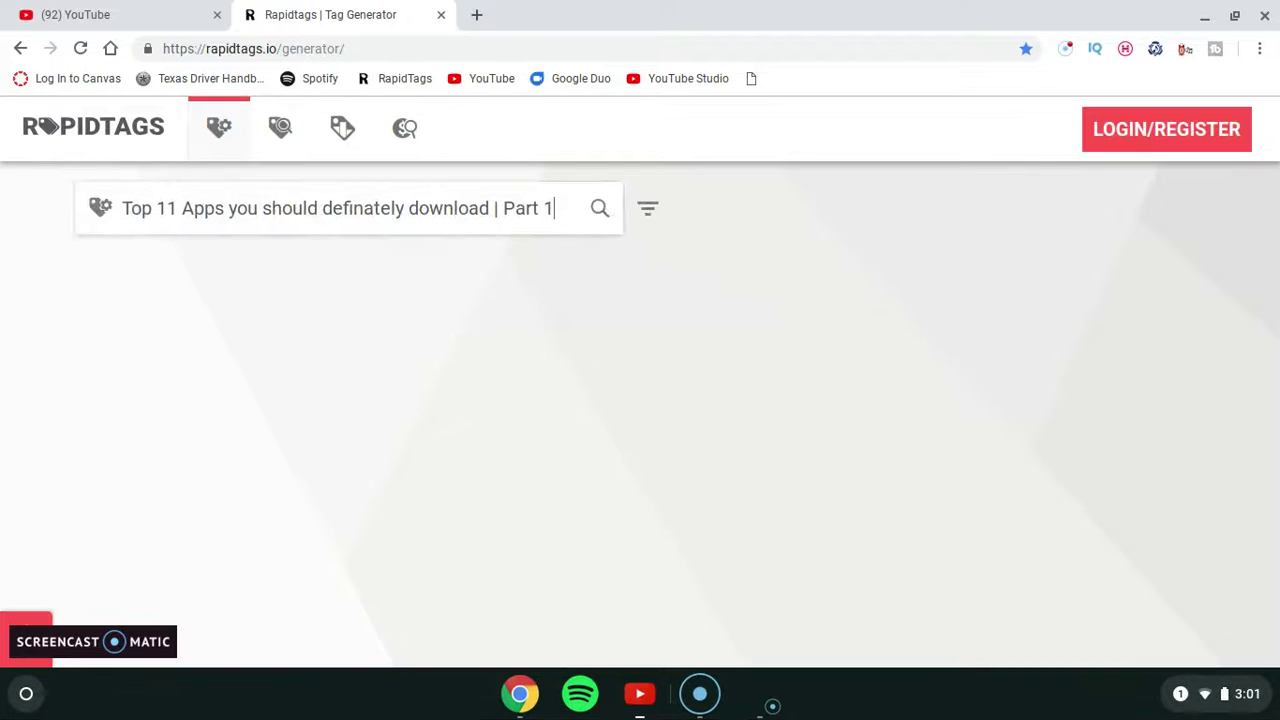
scroll(640, 413, "down", 2)
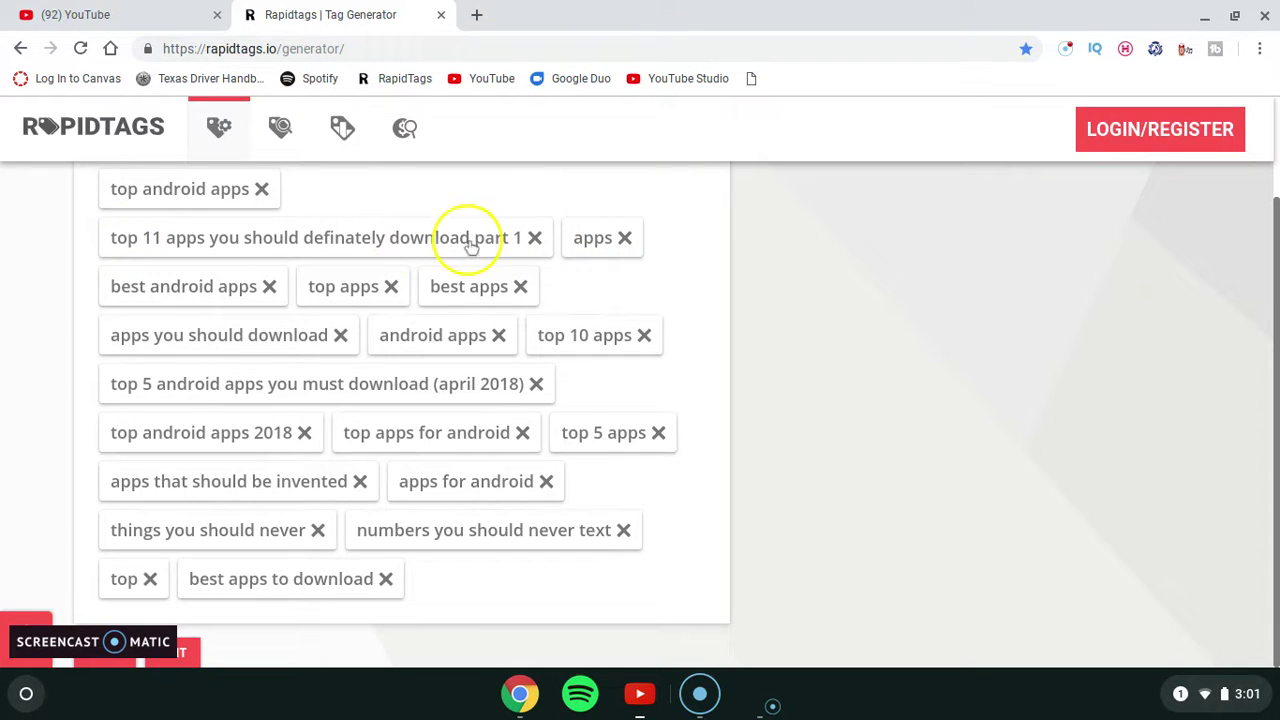
left_click(535, 238)
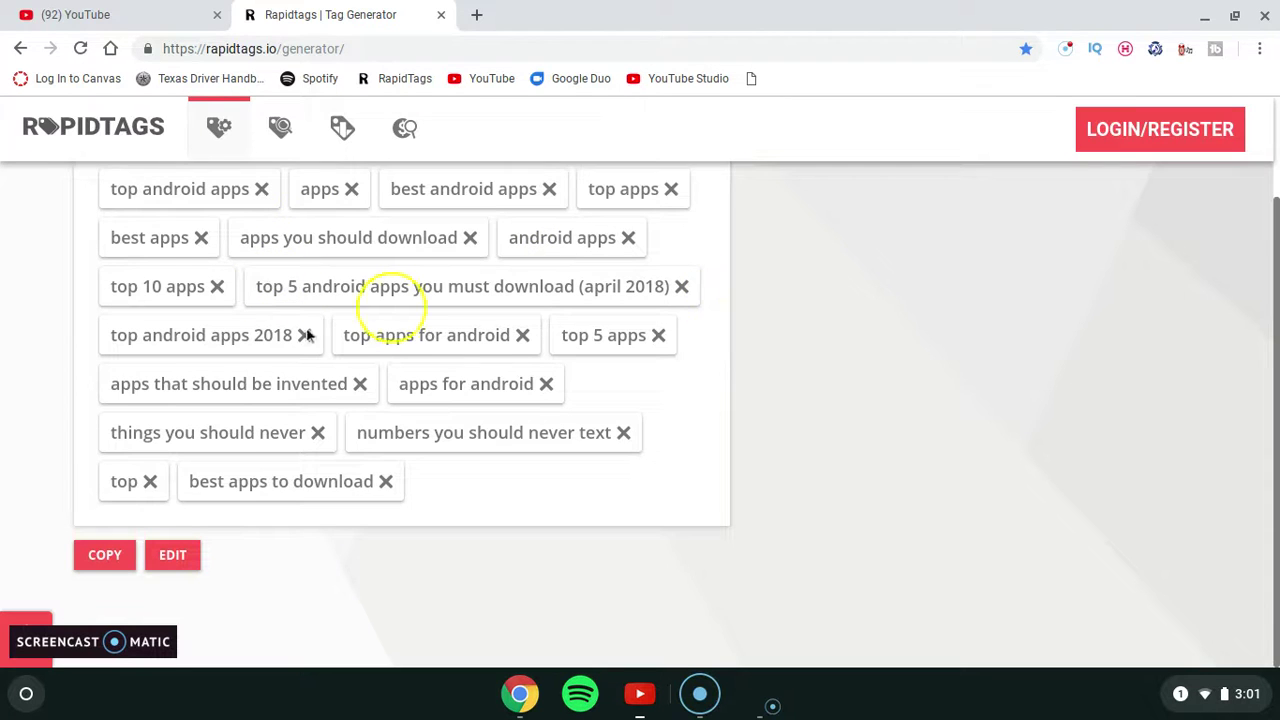
left_click(92, 562)
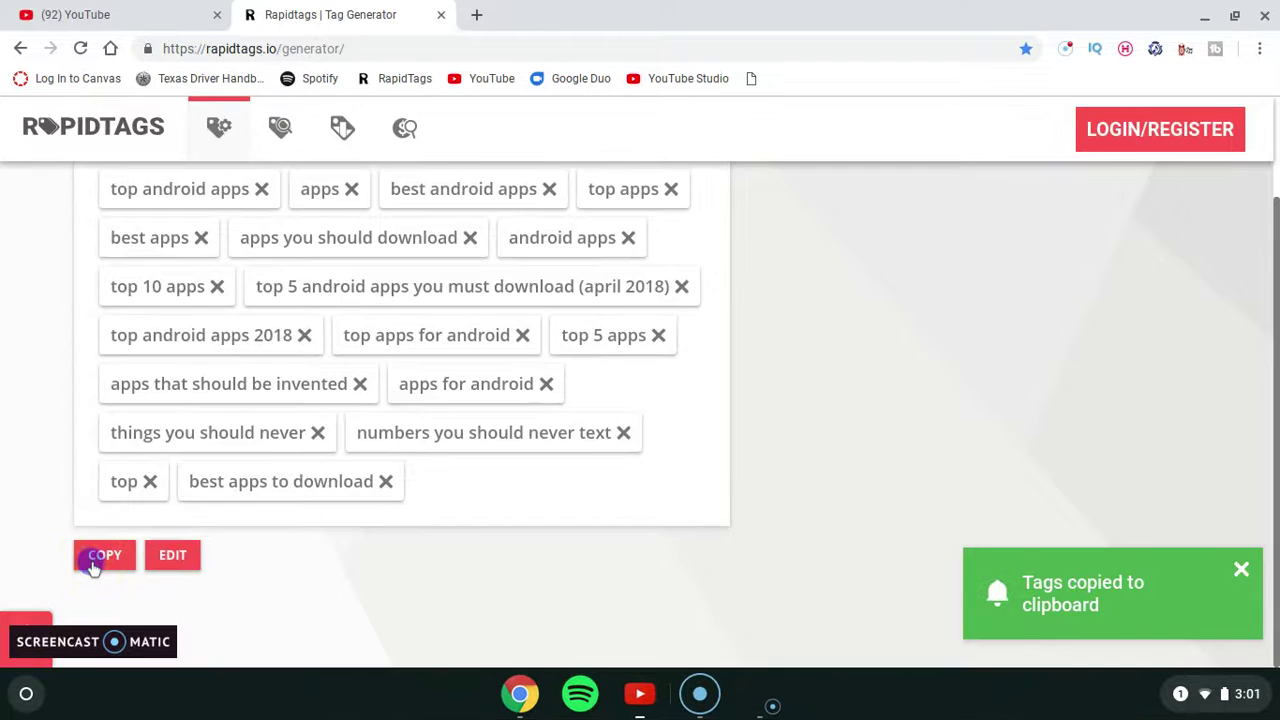
- Paste the Rapidtags tags into the video's Tags field, reaching 481/500 characters
left_click(85, 15)
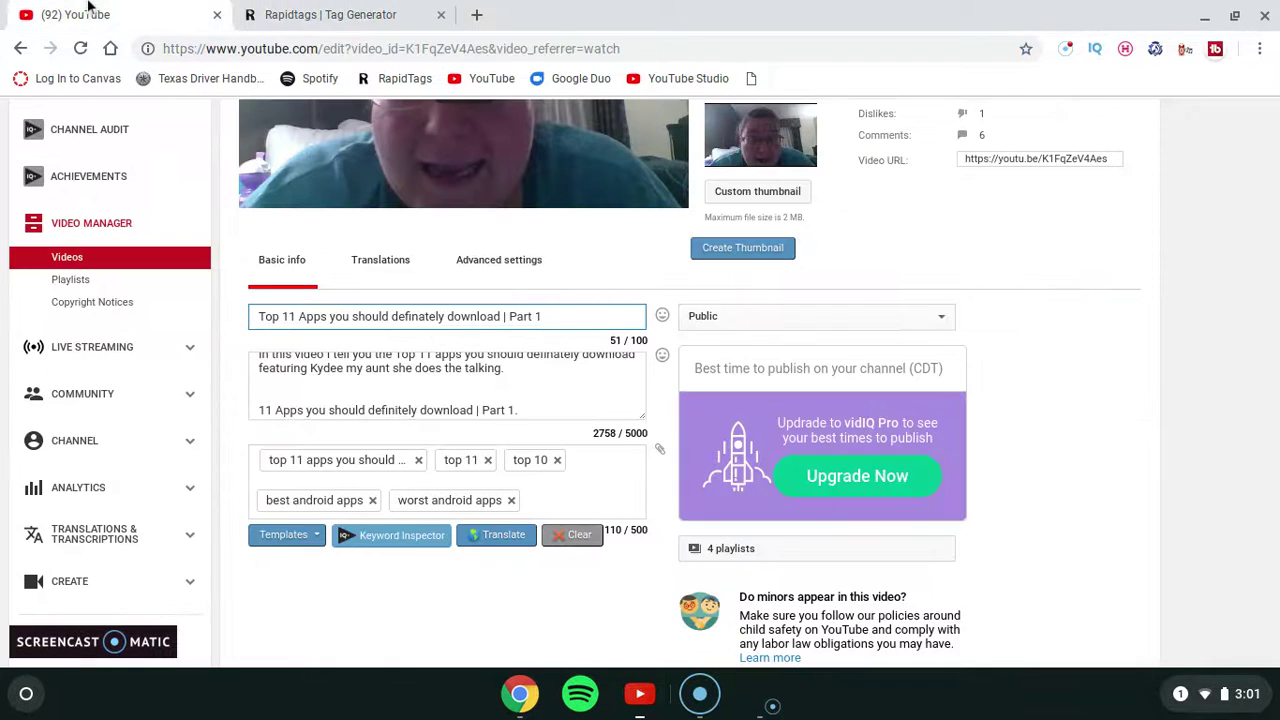
left_click(563, 502)
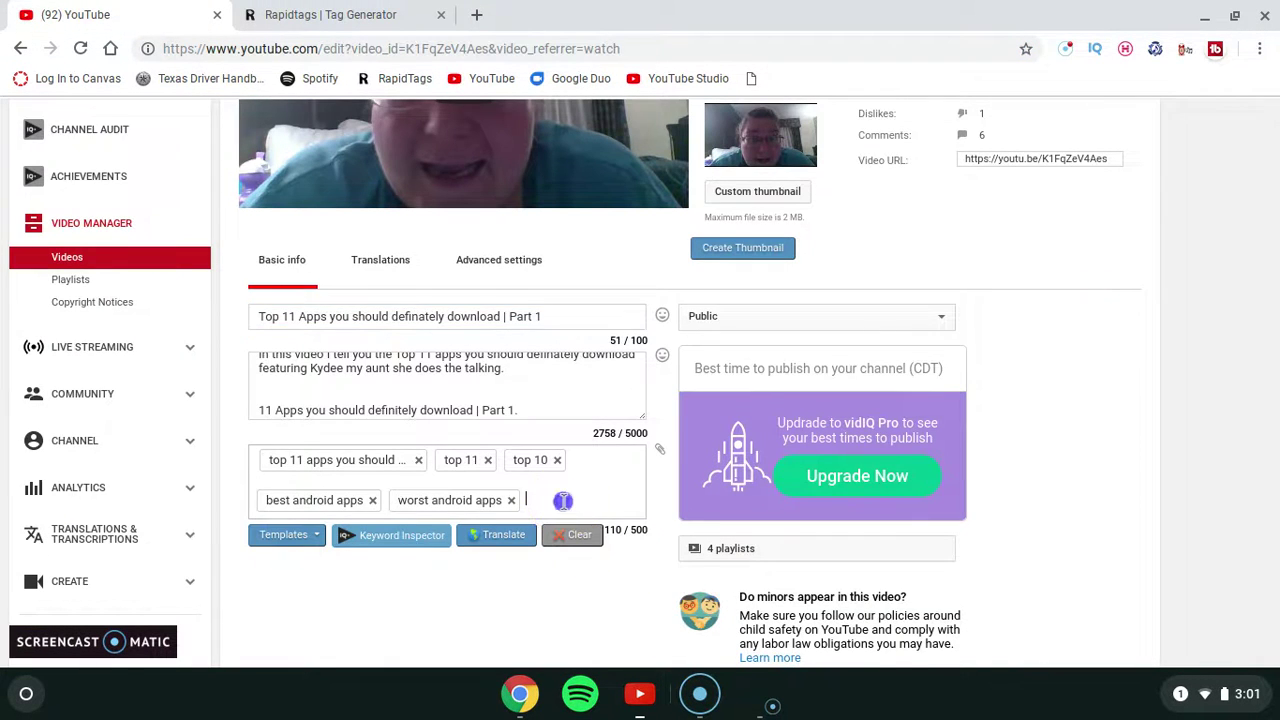
key("ctrl+v")
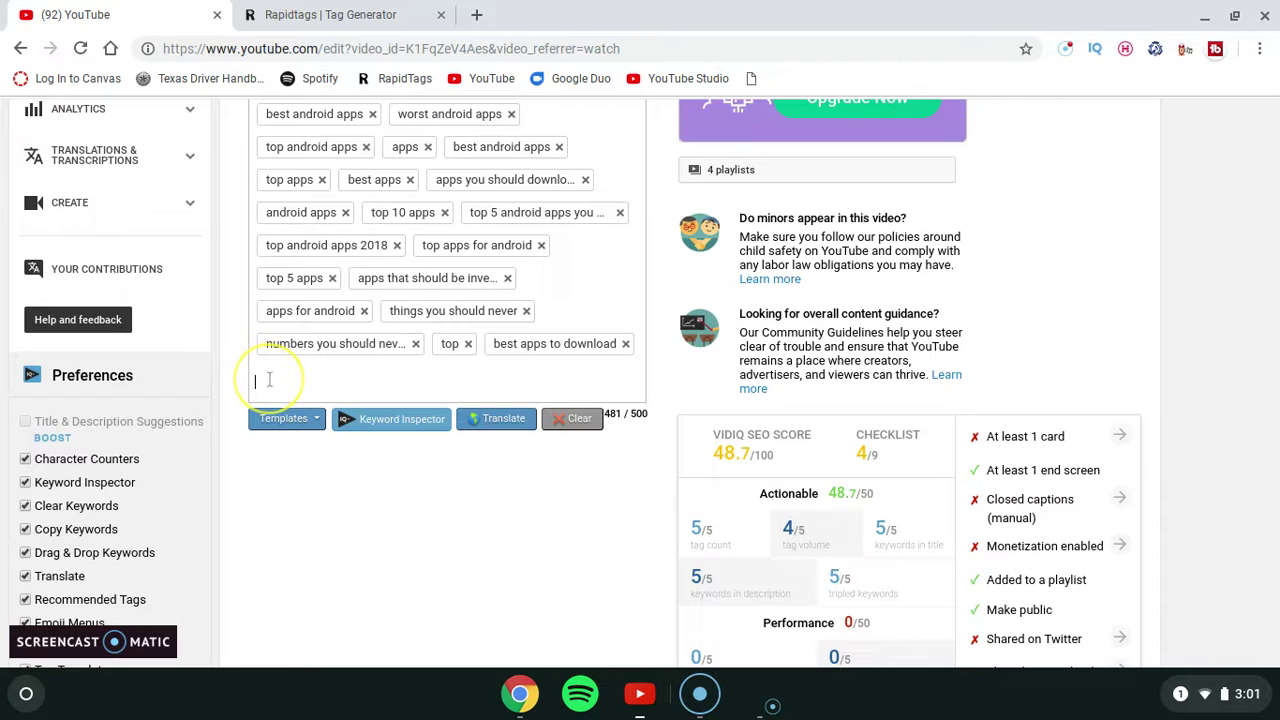
scroll(269, 378, "up", 1)
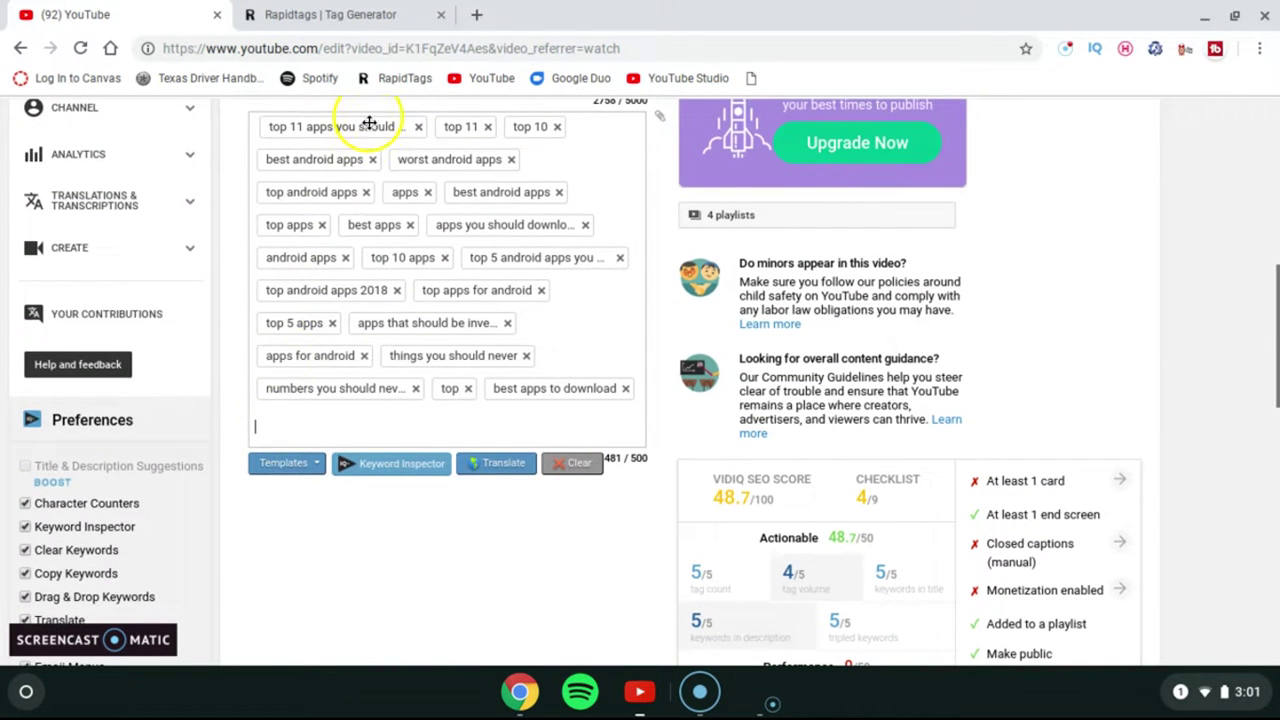
left_click(313, 436)
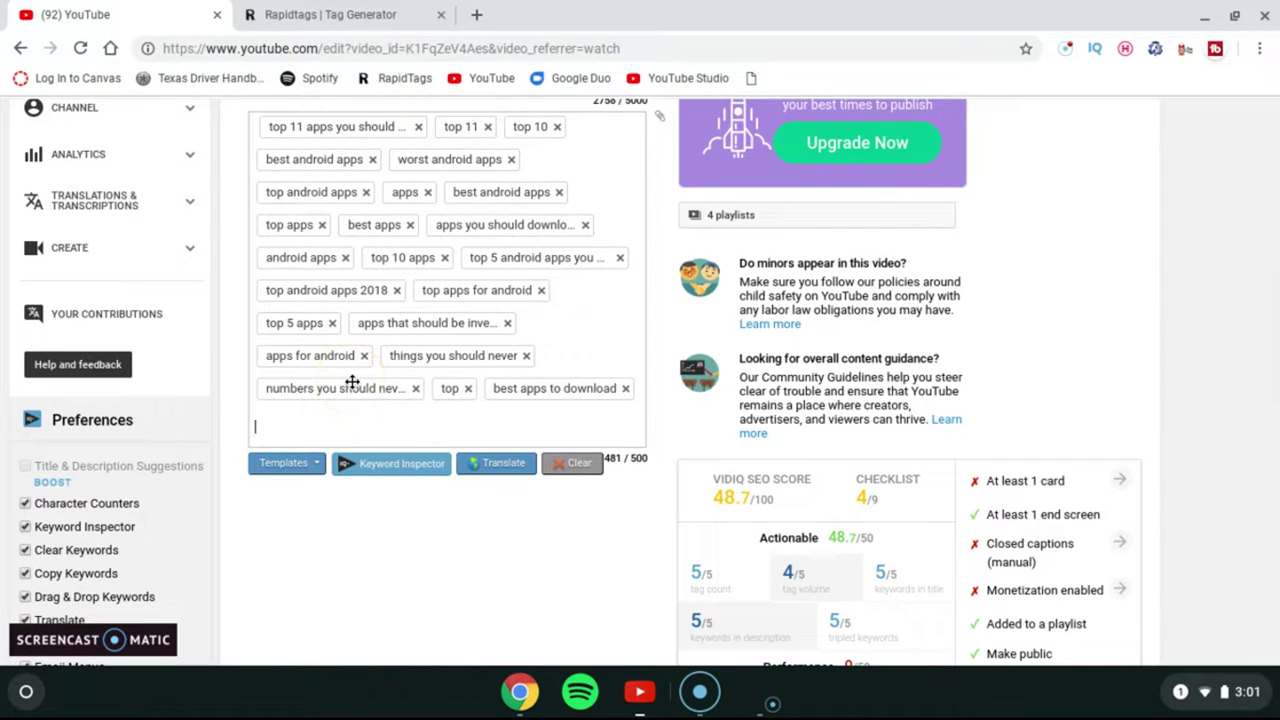
scroll(645, 382, "down", 2)
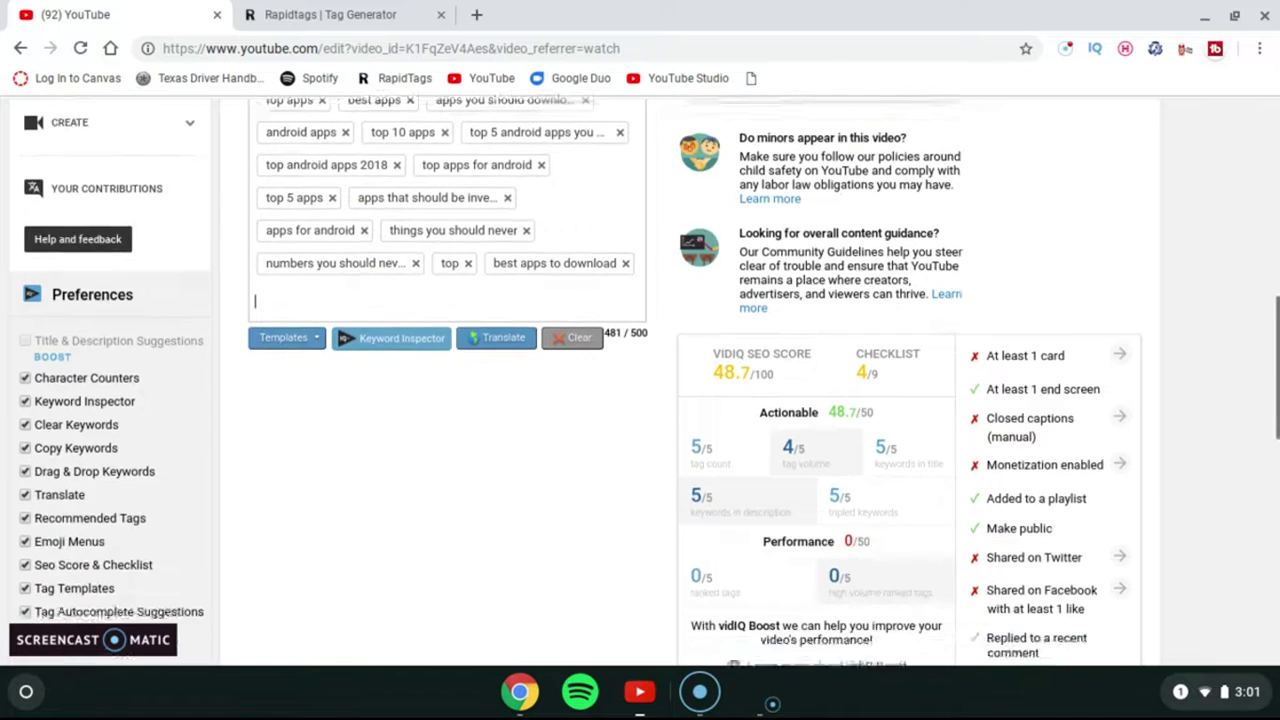
scroll(645, 382, "up", 4)
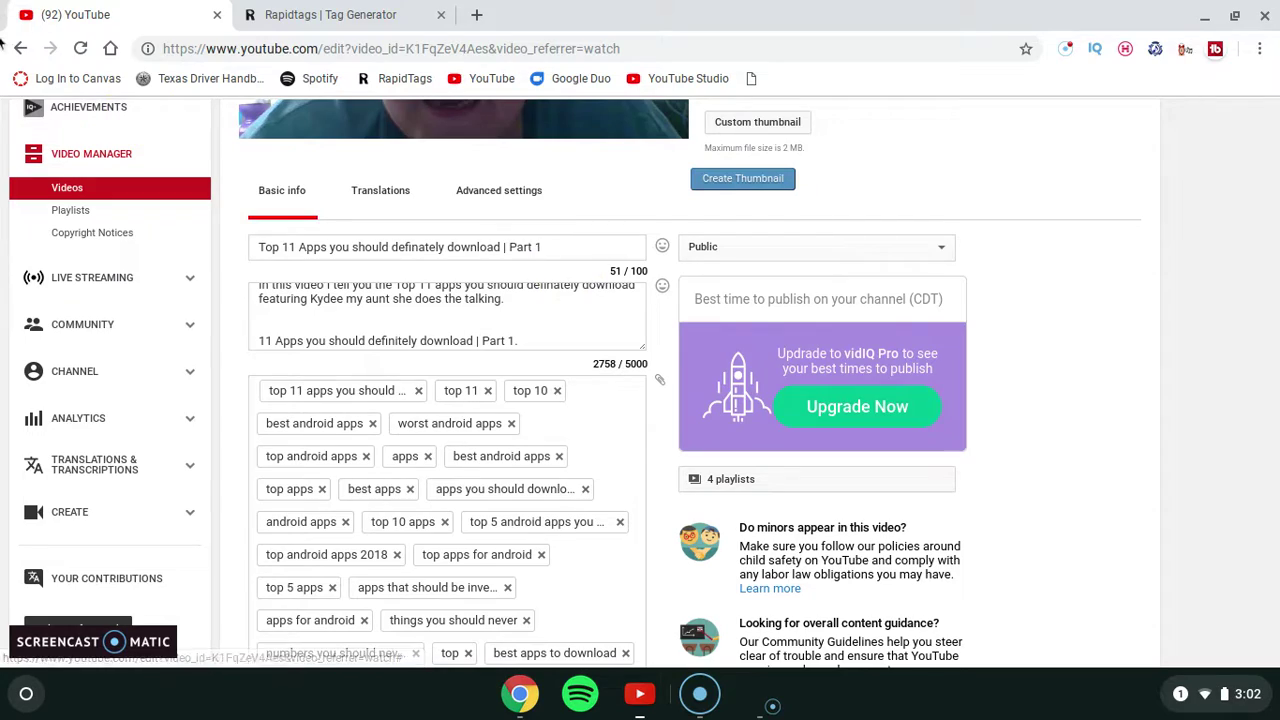
- Stay in the editor, save the updated tags, and open the video's watch page
left_click(18, 48)
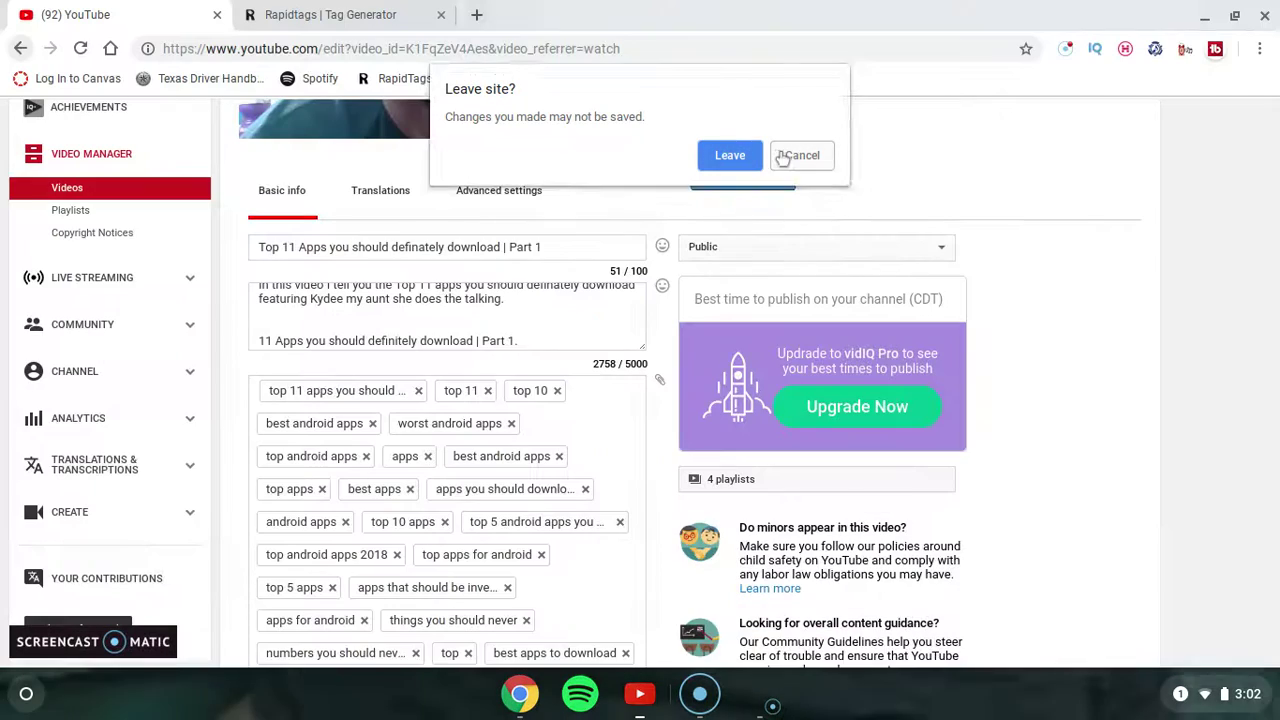
left_click(800, 155)
scroll(780, 152, "down", 5)
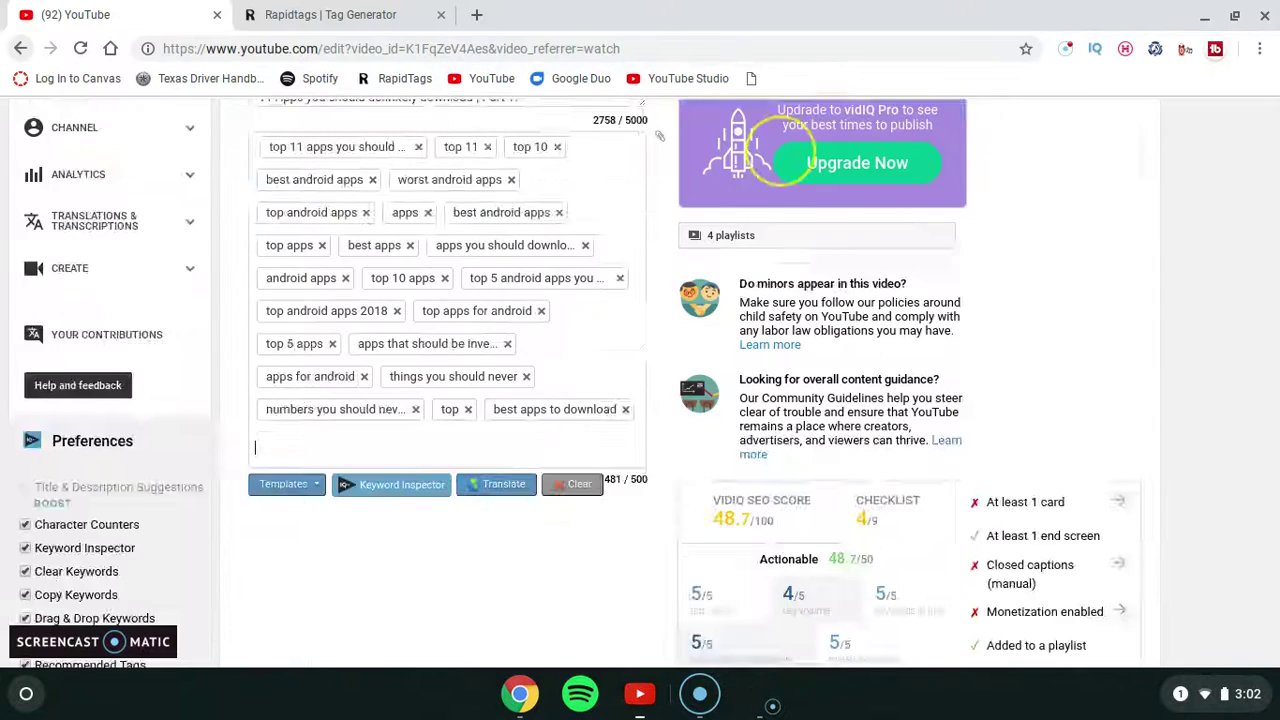
scroll(780, 150, "down", 6)
left_click(1070, 456)
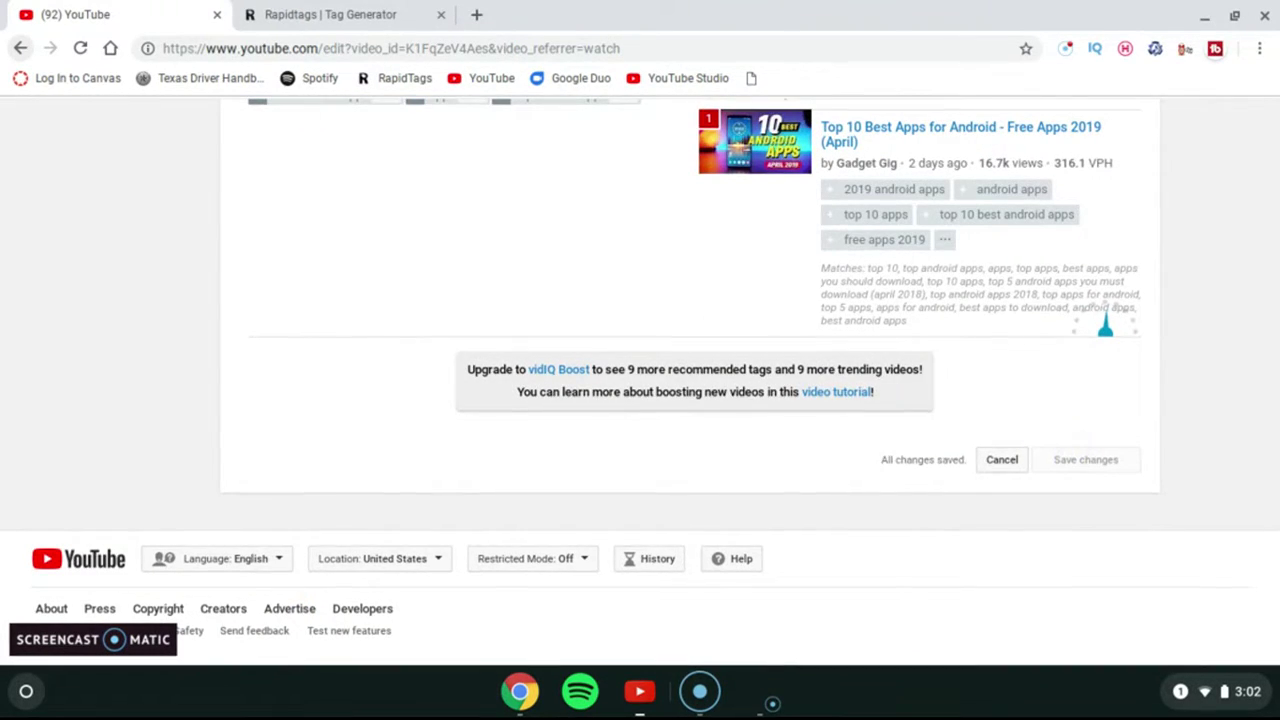
scroll(690, 380, "up", 15)
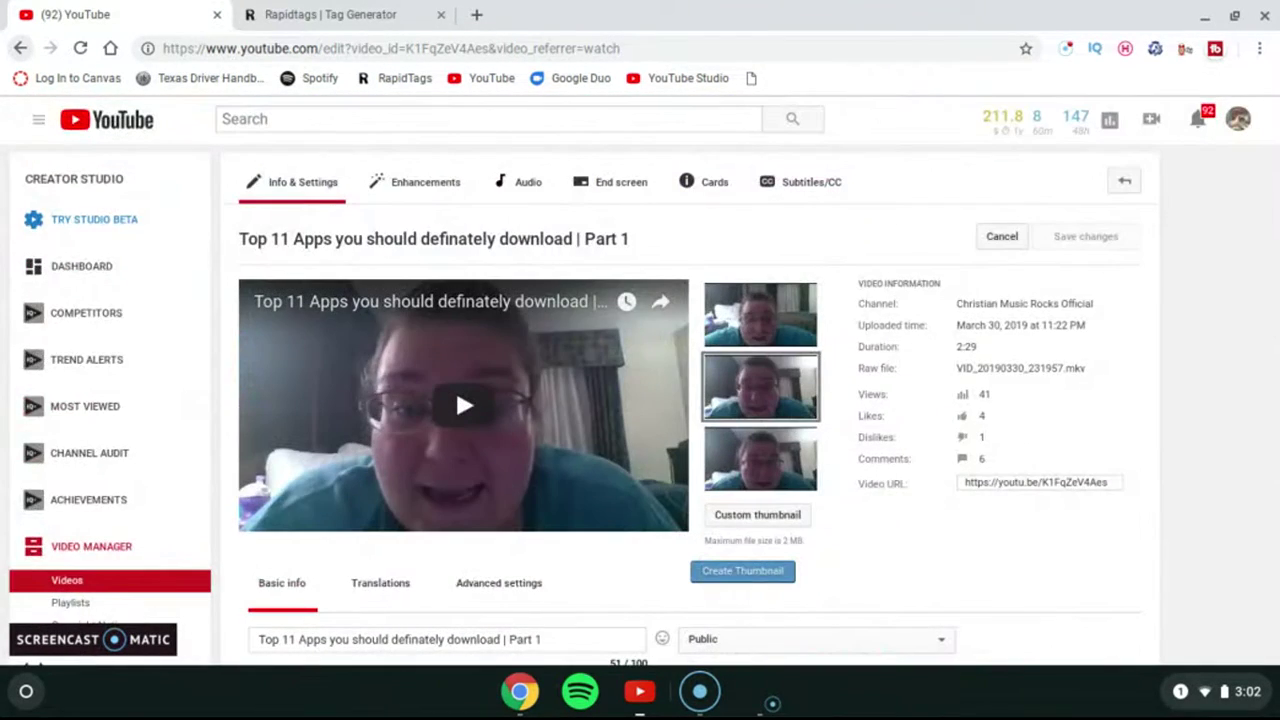
left_click(455, 387)
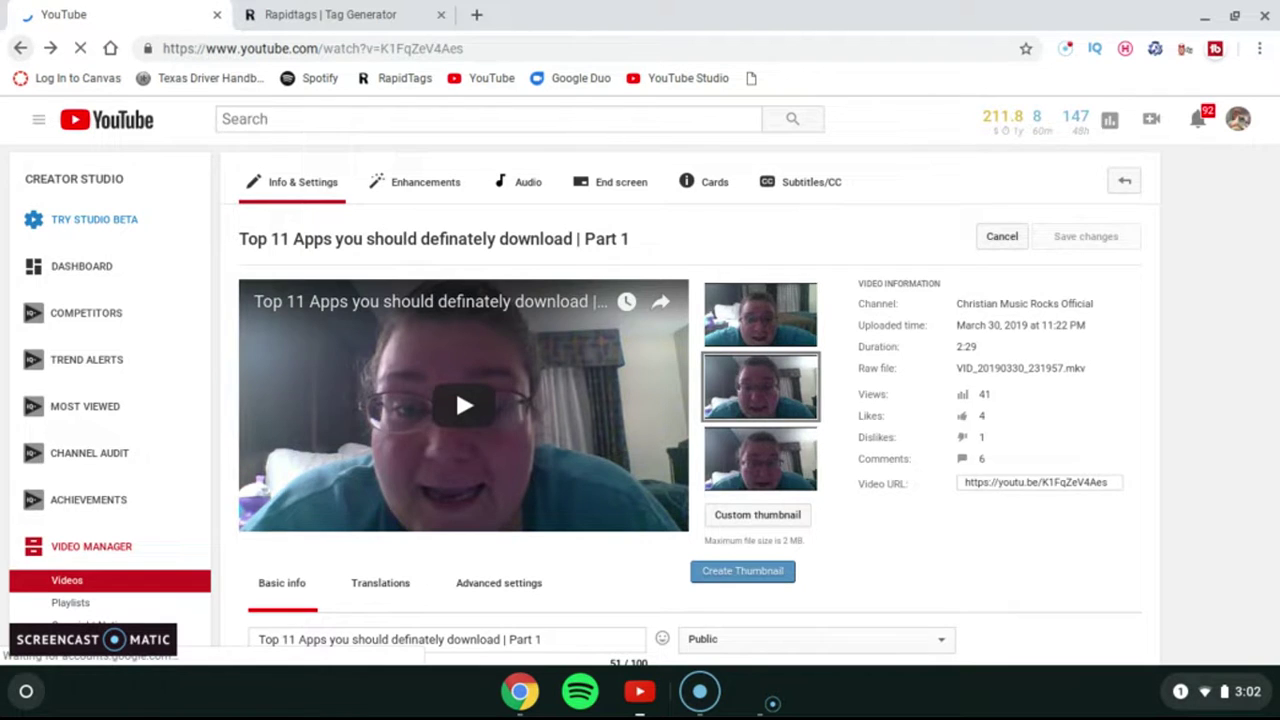